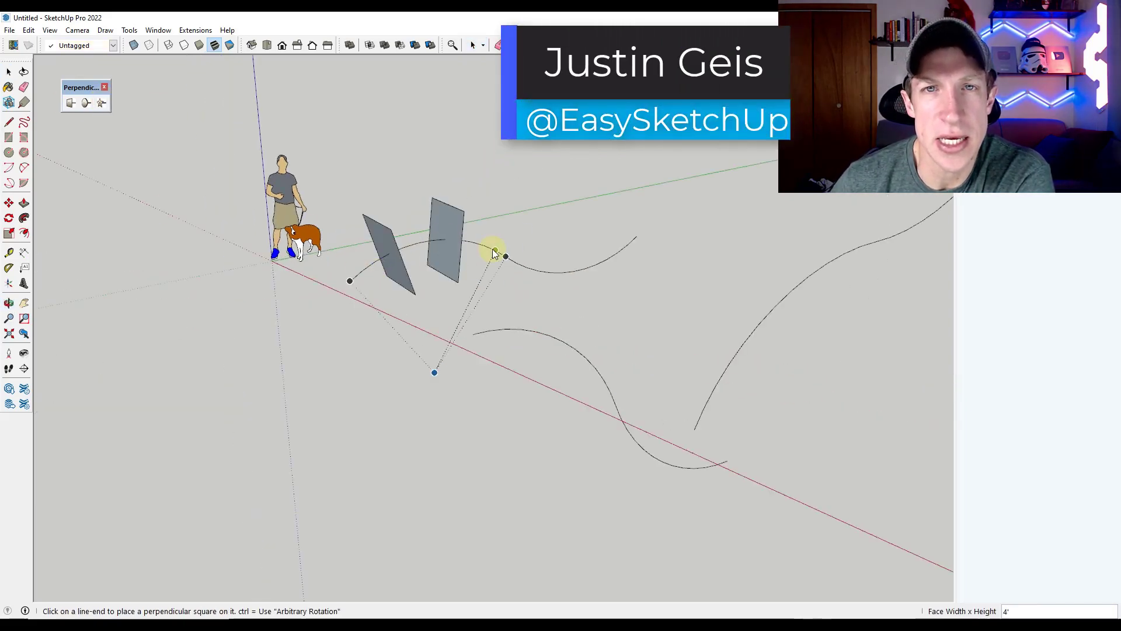
# - Place perpendicular square faces on the first curve and perpendicular circles along the second curve, using a 4" circle radius for the smaller ones
pyautogui.click(626, 246)
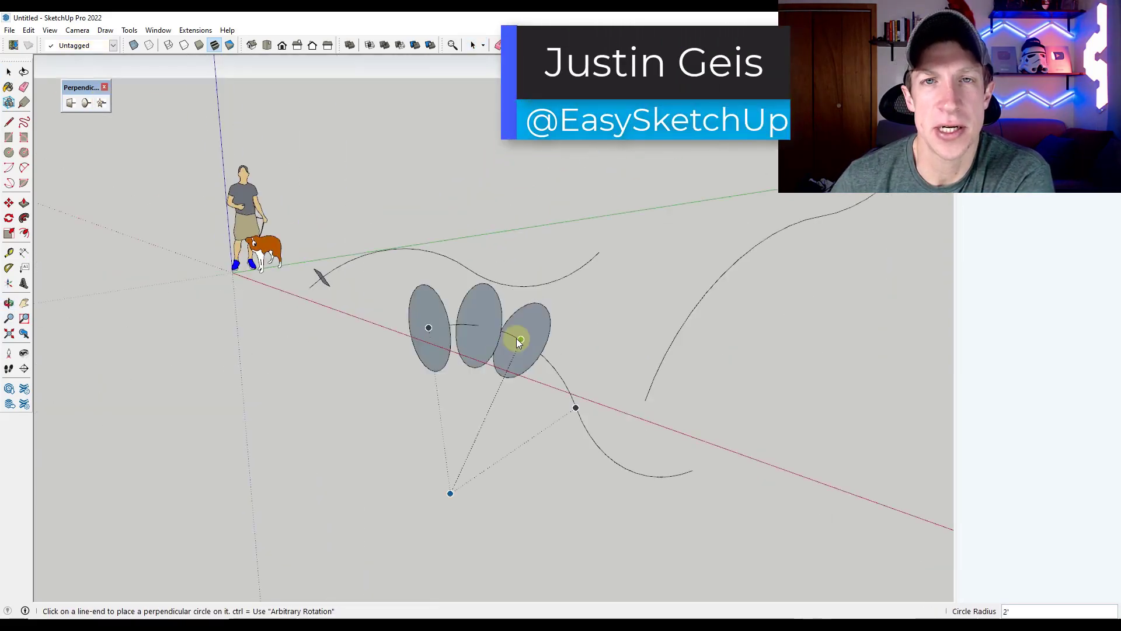
pyautogui.click(543, 382)
pyautogui.moveTo(543, 382)
pyautogui.mouseDown(button='middle')
pyautogui.moveTo(588, 360)
pyautogui.moveTo(537, 395)
pyautogui.mouseUp(button='middle')
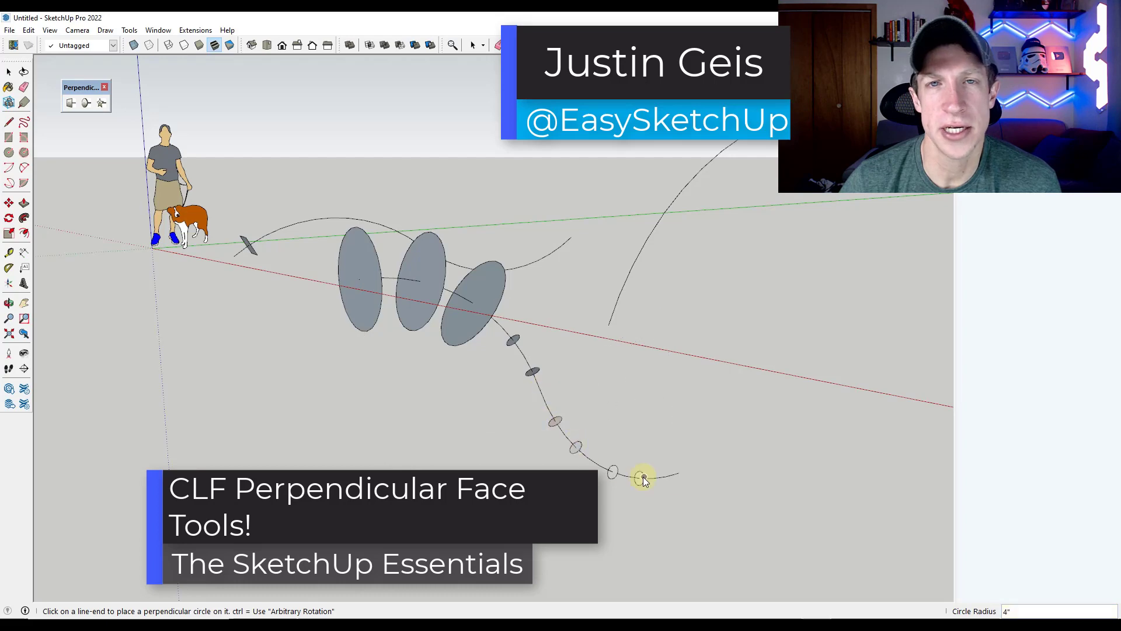
pyautogui.moveTo(649, 476); pyautogui.dragTo(471, 321, button='middle')
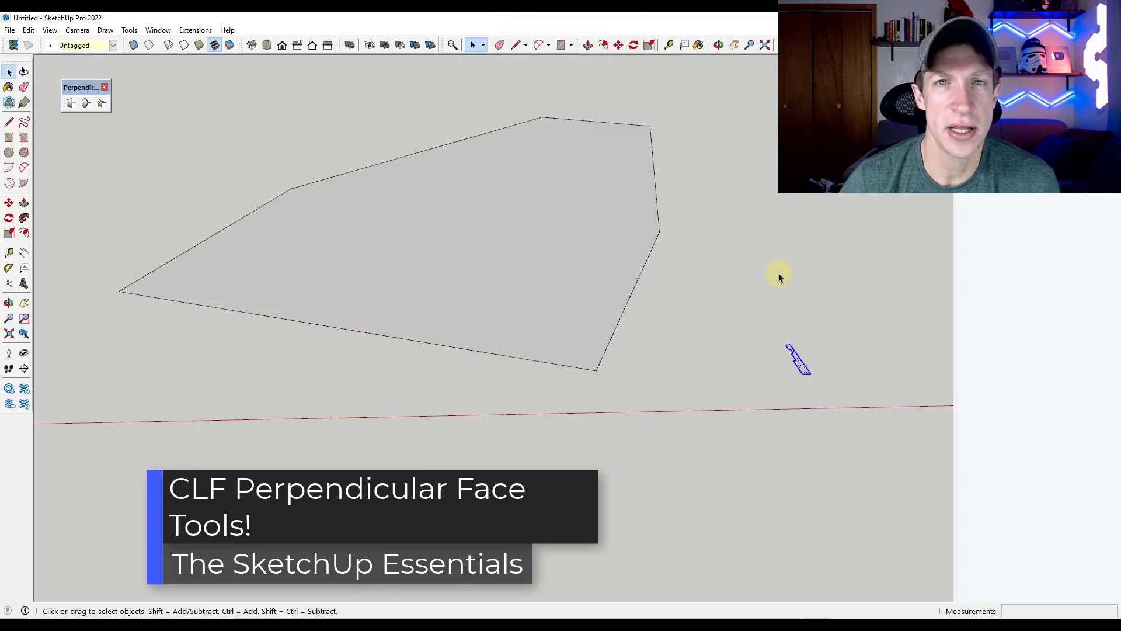
# - Attach the selected custom profile to an edge of the large polygon, move it into position, and sweep it around the face with Follow Me
pyautogui.moveTo(778, 286); pyautogui.dragTo(629, 355, button='middle')
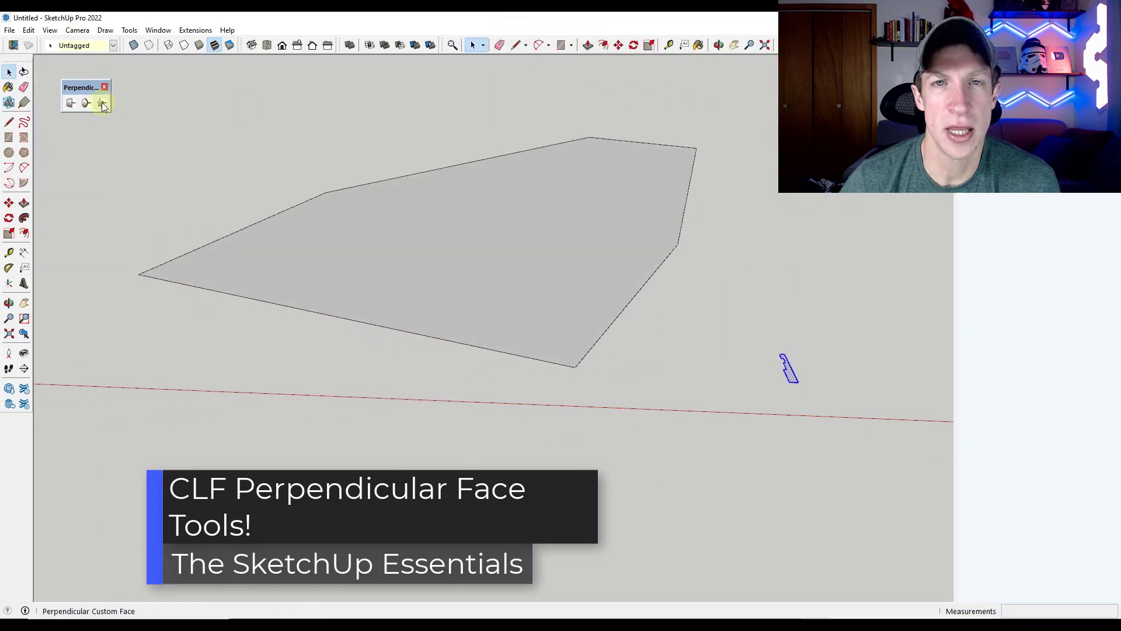
pyautogui.click(605, 349)
pyautogui.press('m')
pyautogui.click(603, 357)
pyautogui.click(603, 352)
pyautogui.press('space')
pyautogui.scroll(-3, 642, 231)
pyautogui.click(571, 227)
pyautogui.click(24, 217)
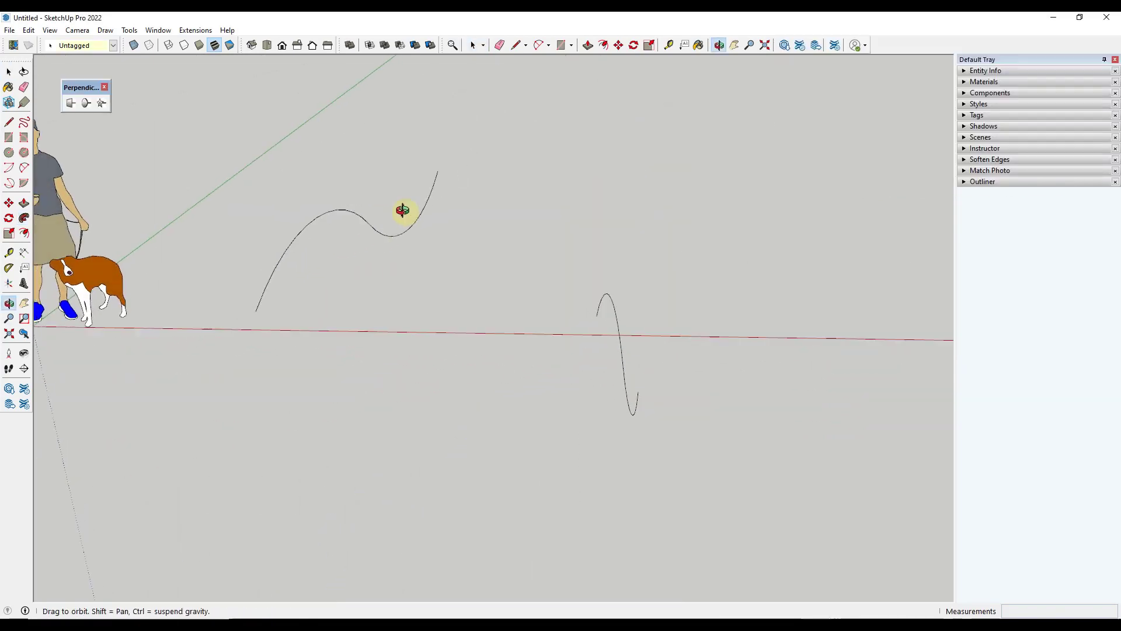
pyautogui.moveTo(400, 211); pyautogui.dragTo(324, 234)
# - Draw a rectangle from its center on the first curve's endpoint, about 1' 5" by 1', and inspect its angle to the curve
pyautogui.press('space')
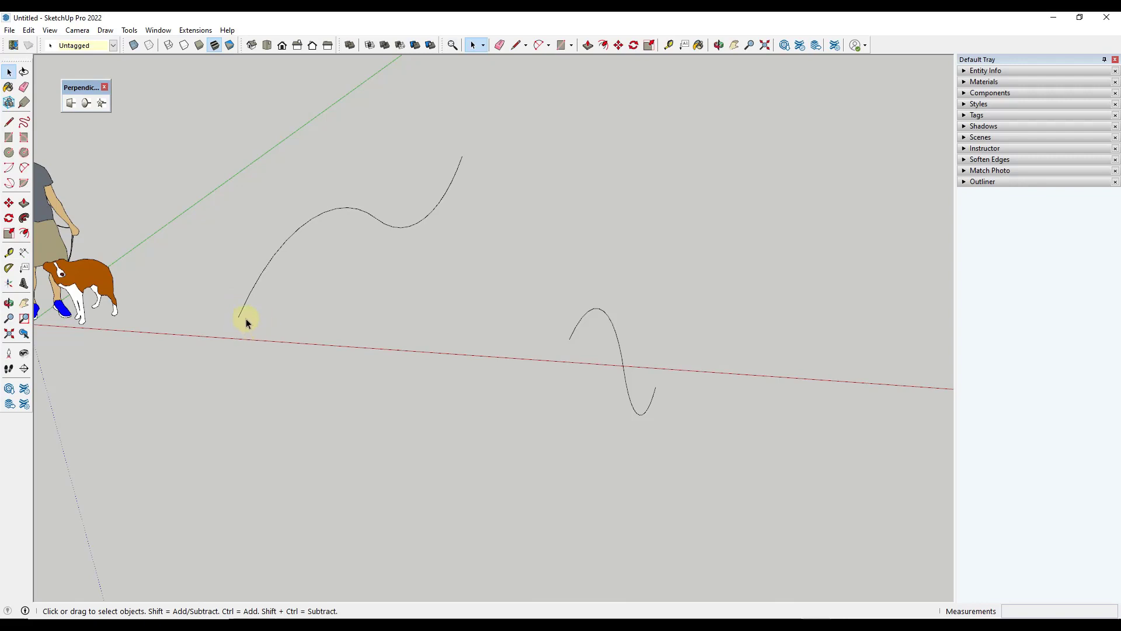
pyautogui.scroll(2, 252, 321)
pyautogui.press('r')
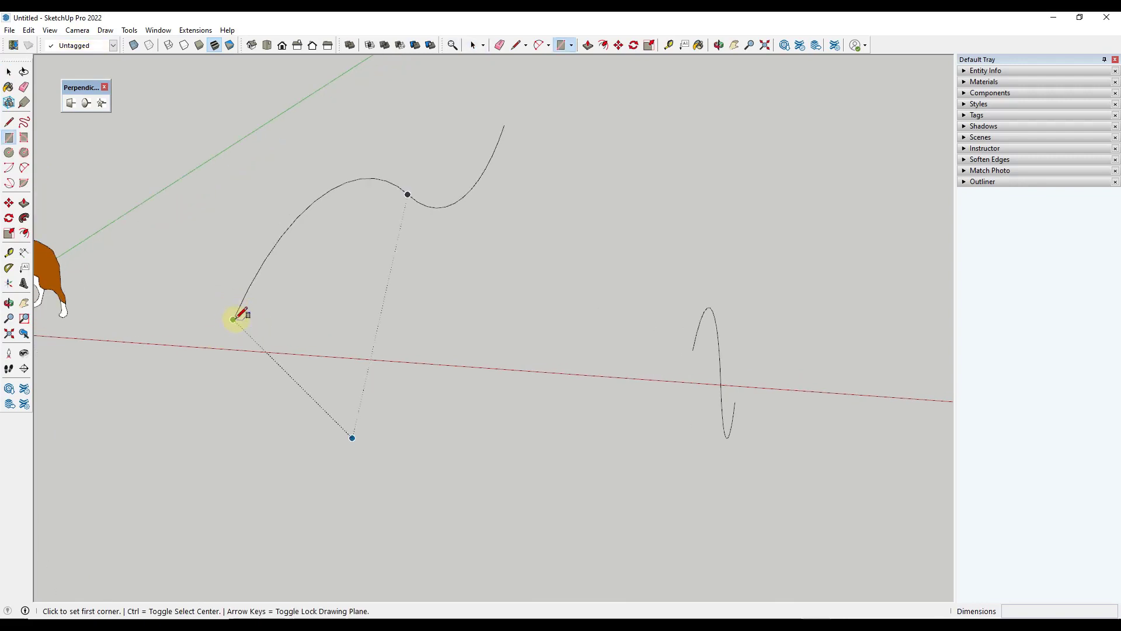
pyautogui.press('ctrl')
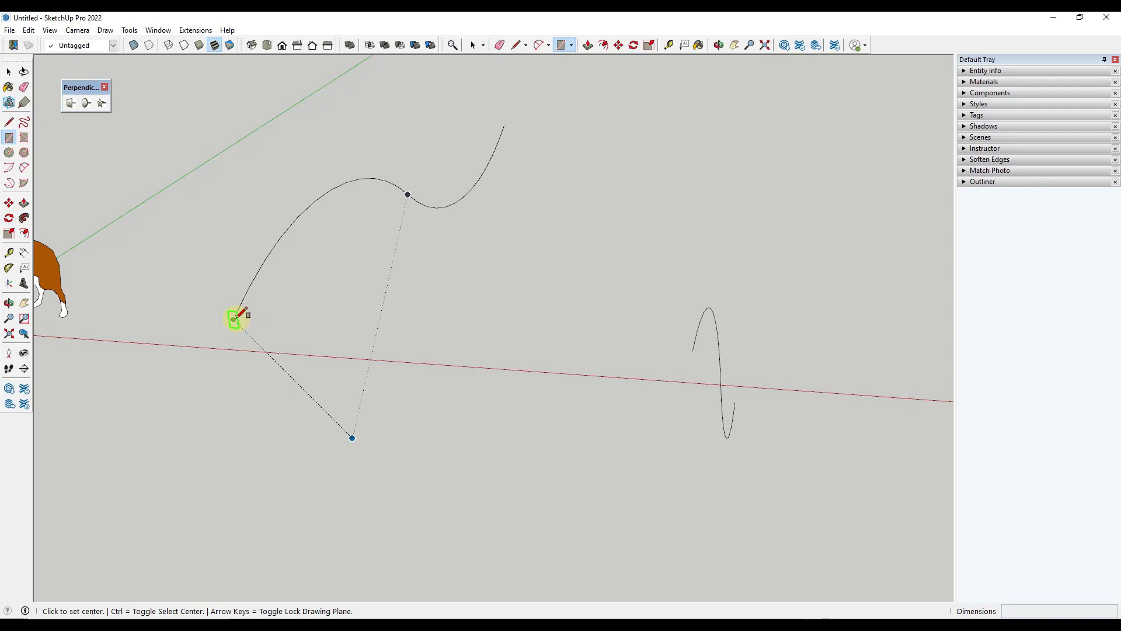
pyautogui.click(233, 319)
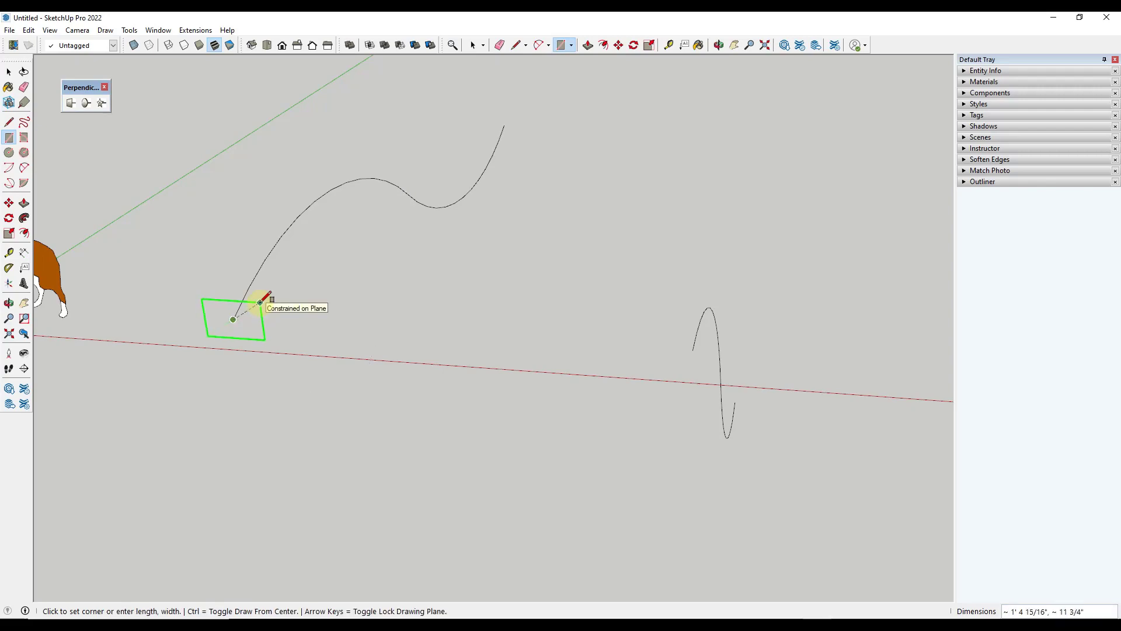
pyautogui.click(260, 302)
pyautogui.moveTo(356, 362); pyautogui.dragTo(224, 238, button='middle')
pyautogui.scroll(5, 251, 215)
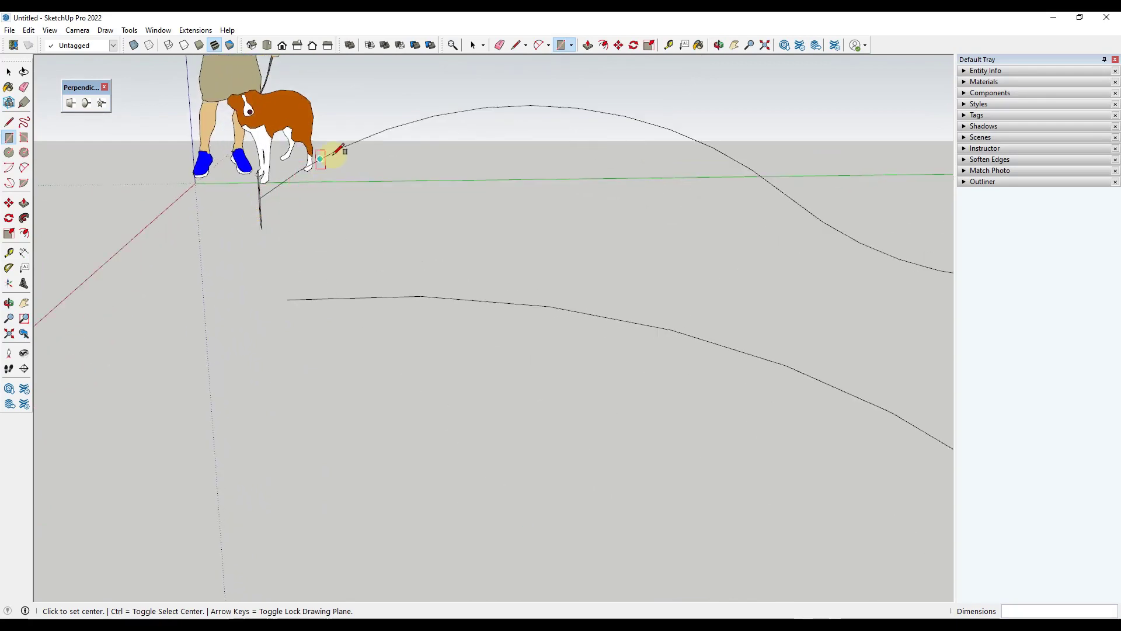
pyautogui.moveTo(608, 113); pyautogui.dragTo(492, 320, button='middle')
pyautogui.scroll(-6, 492, 320)
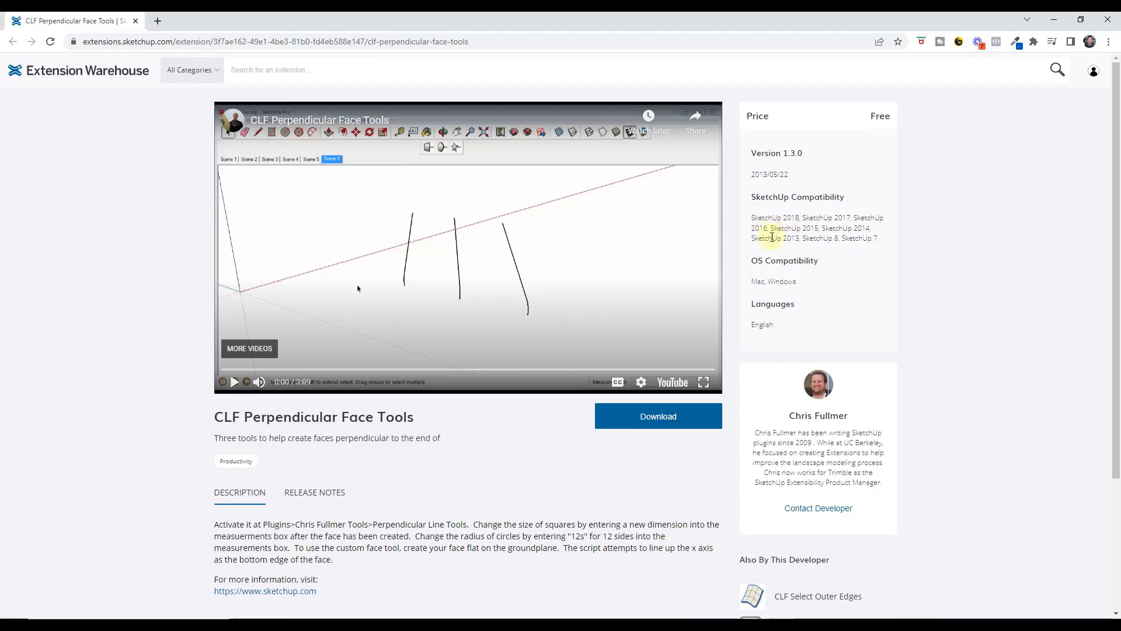
# - Switch back to SketchUp and place six 4' perpendicular square faces at vertices along the first curve
pyautogui.click(1053, 20)
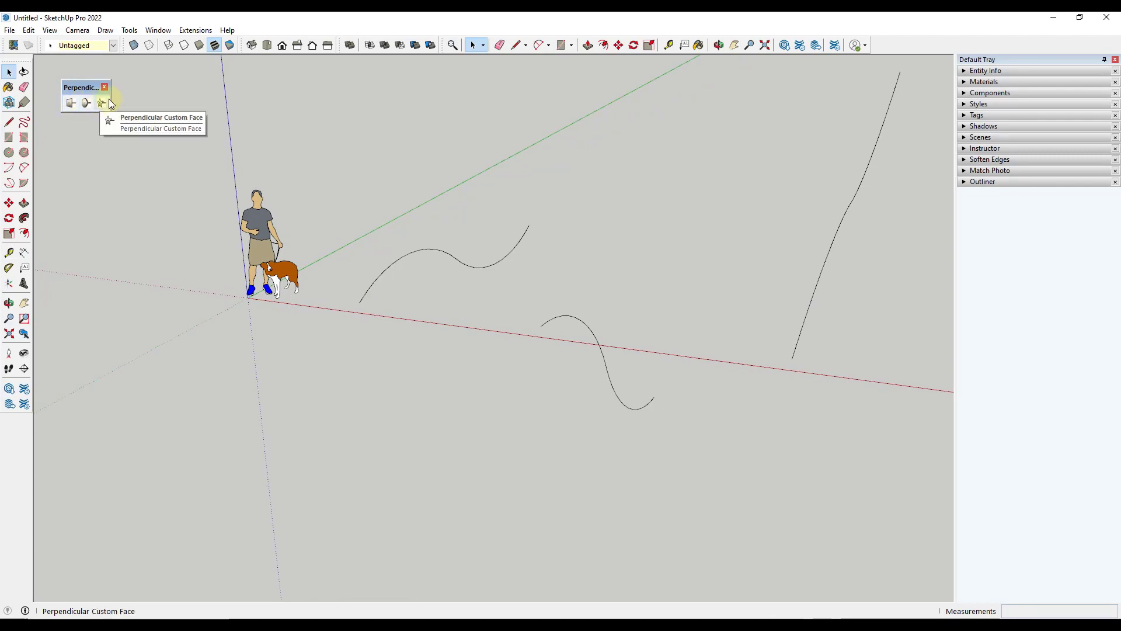
pyautogui.moveTo(510, 280); pyautogui.dragTo(404, 254, button='middle')
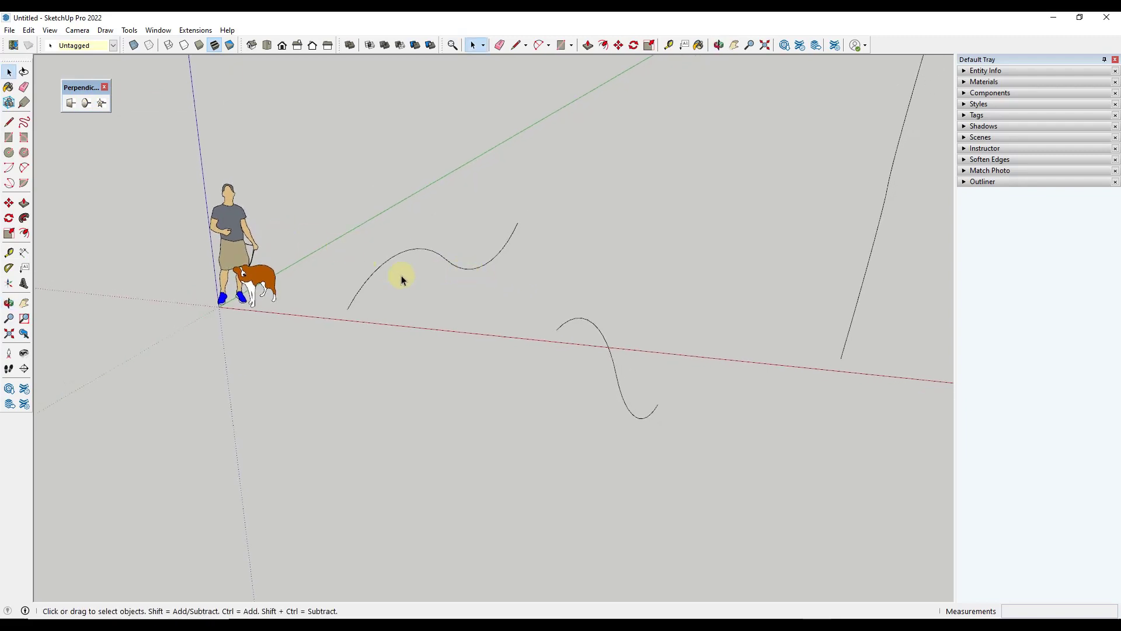
pyautogui.click(70, 103)
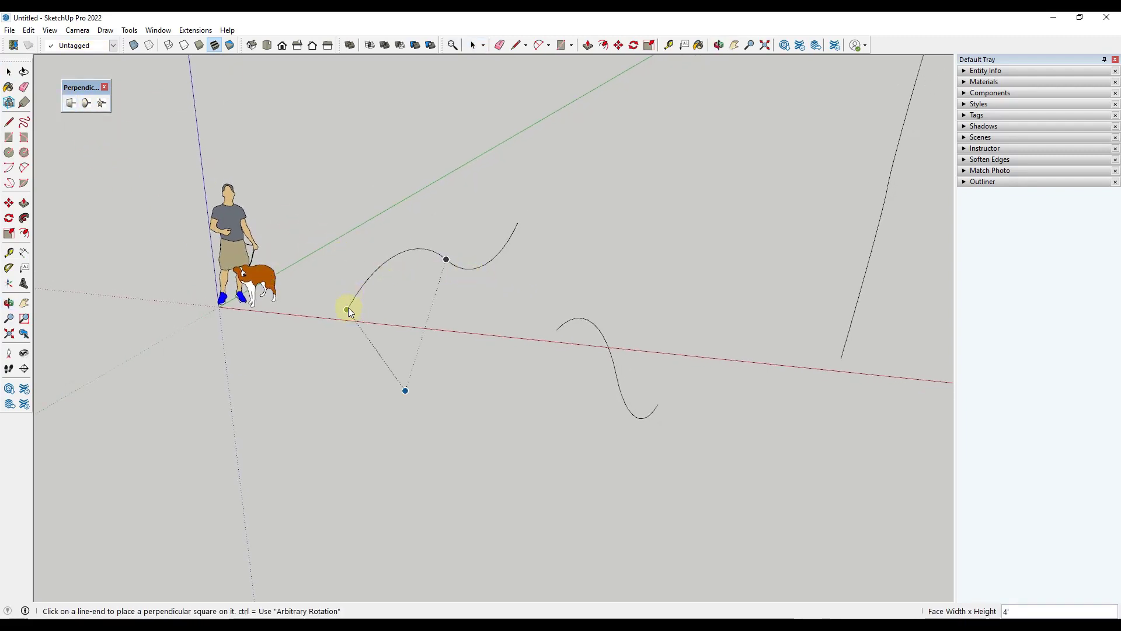
pyautogui.click(373, 269)
pyautogui.moveTo(538, 270); pyautogui.dragTo(374, 257, button='middle')
pyautogui.click(443, 239)
pyautogui.click(495, 252)
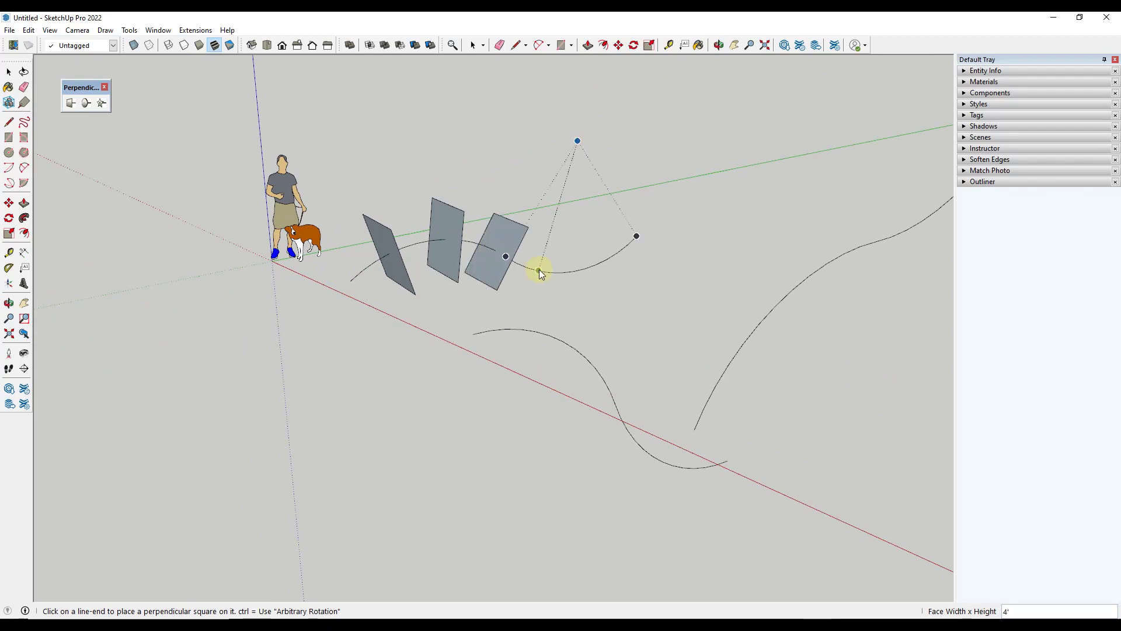
pyautogui.click(538, 270)
pyautogui.click(598, 265)
pyautogui.click(626, 247)
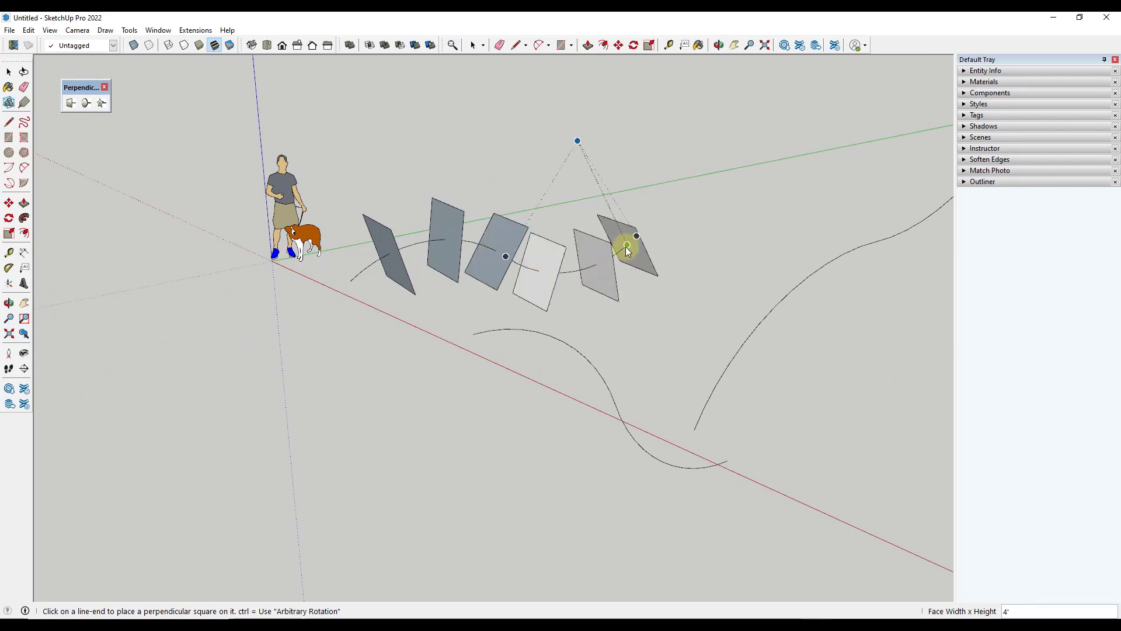
pyautogui.moveTo(446, 285); pyautogui.dragTo(576, 285, button='middle')
pyautogui.scroll(-4, 452, 317)
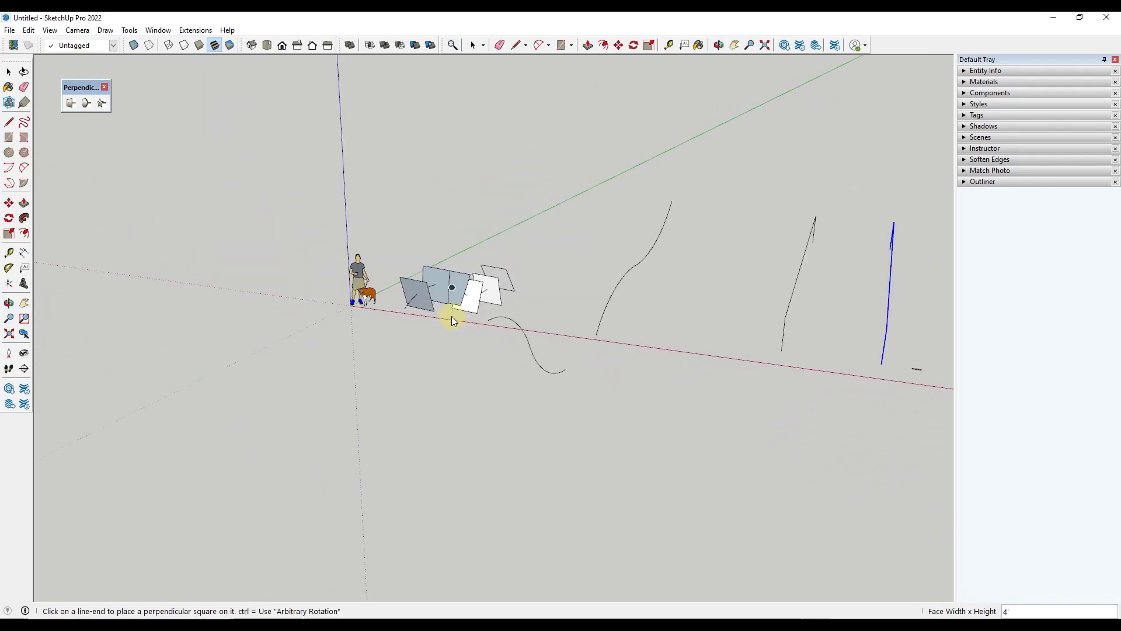
# - Place a perpendicular square near the start of the first curve, trying widths of 2', 4' and 6' before setting it to 1'
pyautogui.scroll(6, 450, 316)
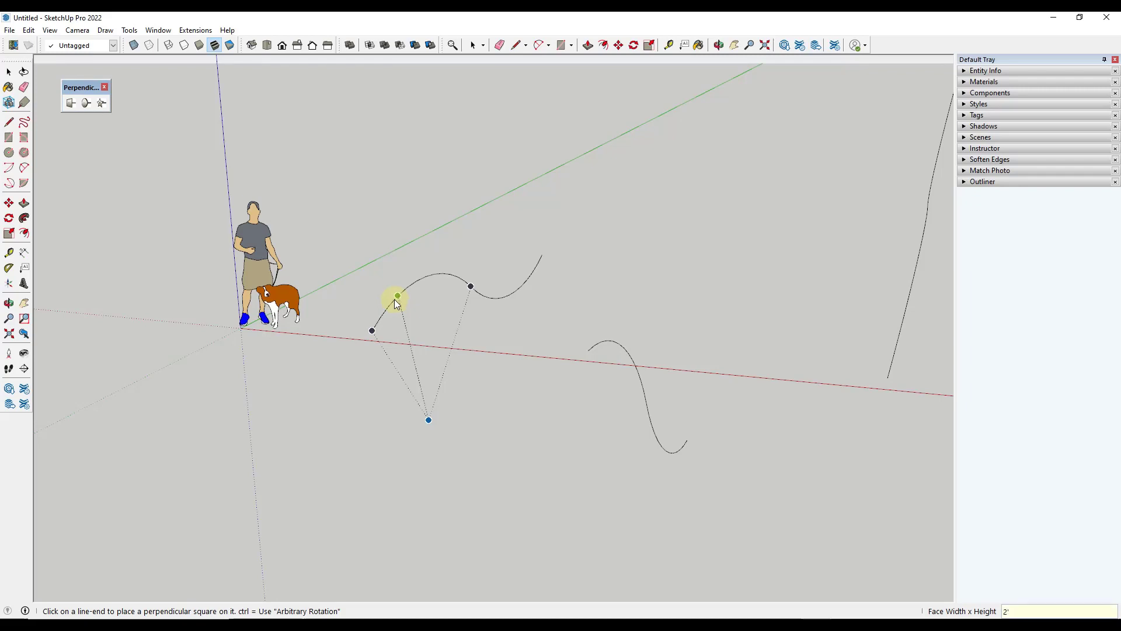
pyautogui.write("''")
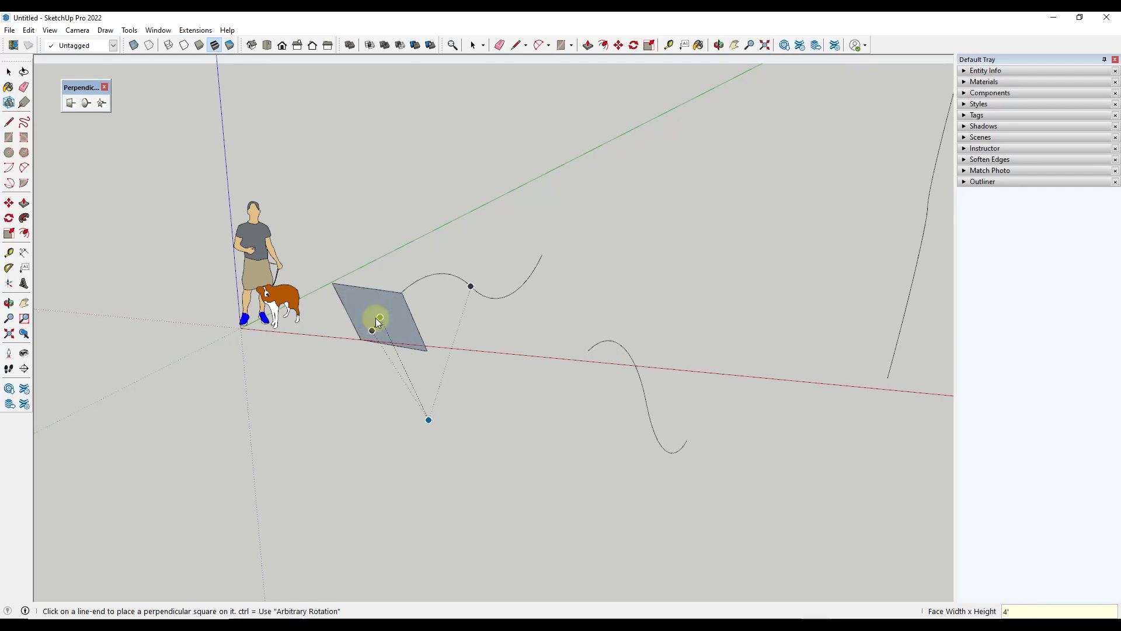
pyautogui.write("6'")
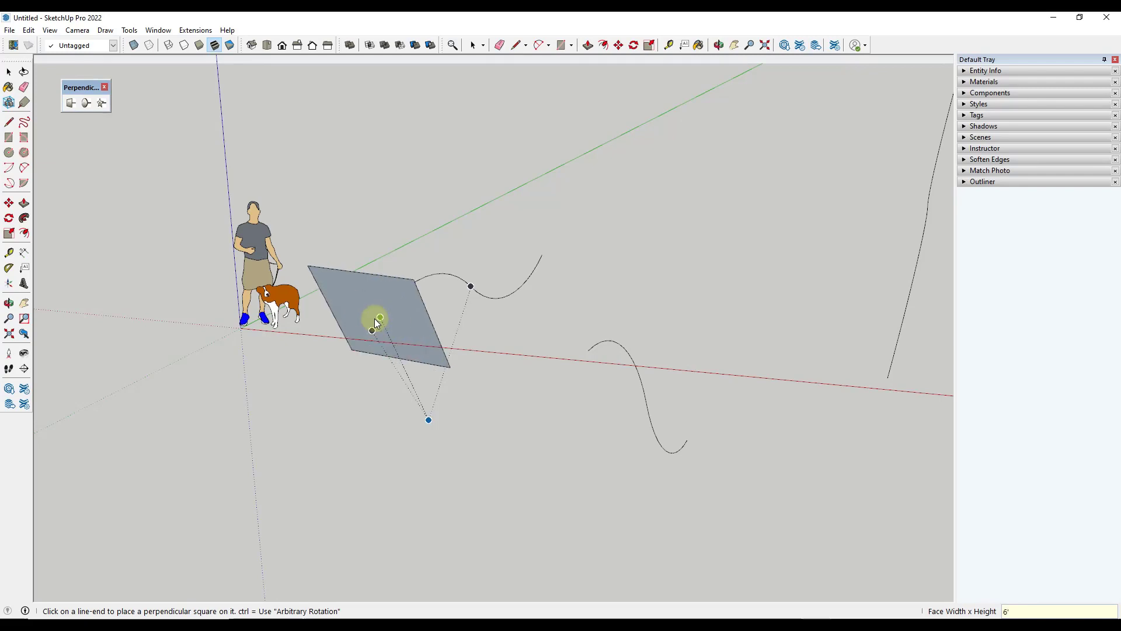
pyautogui.write("1'")
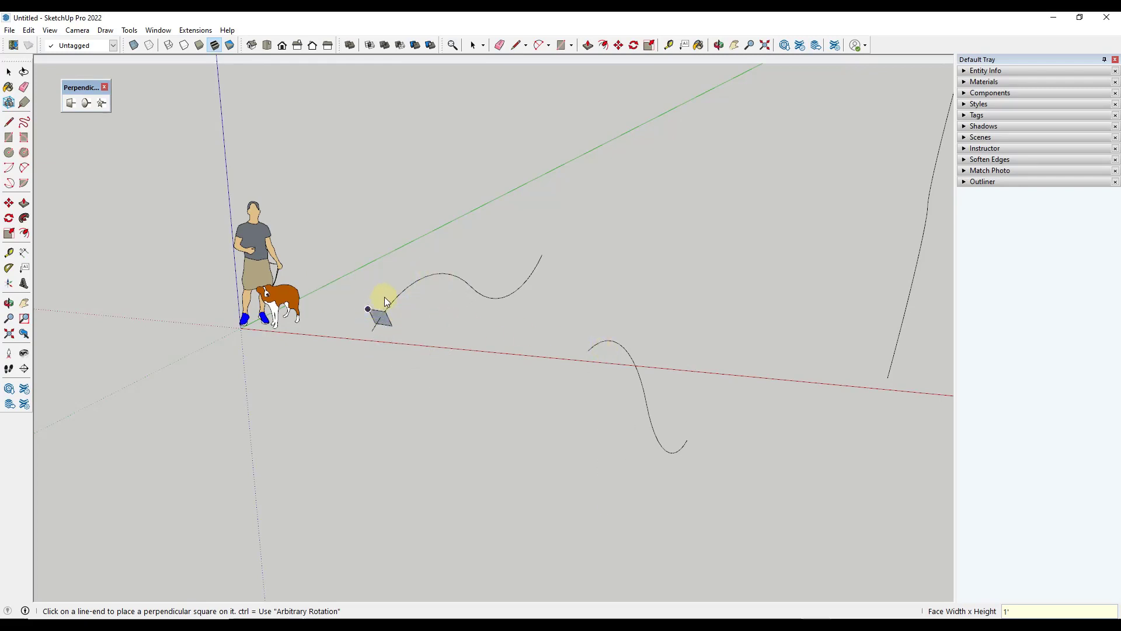
# - Place four perpendicular circles with a 2' radius at successive vertices from the start of the second curve
pyautogui.scroll(-2, 404, 297)
pyautogui.moveTo(592, 321); pyautogui.dragTo(671, 335, button='middle')
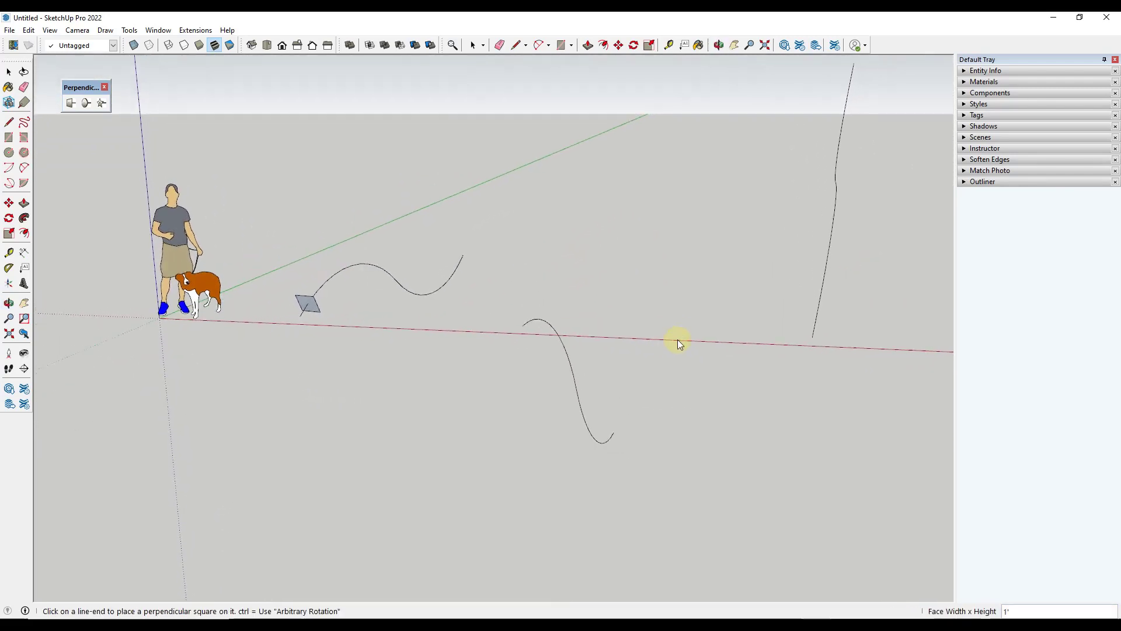
pyautogui.click(86, 103)
pyautogui.click(522, 327)
pyautogui.moveTo(565, 333); pyautogui.dragTo(400, 338, button='middle')
pyautogui.click(475, 322)
pyautogui.click(516, 338)
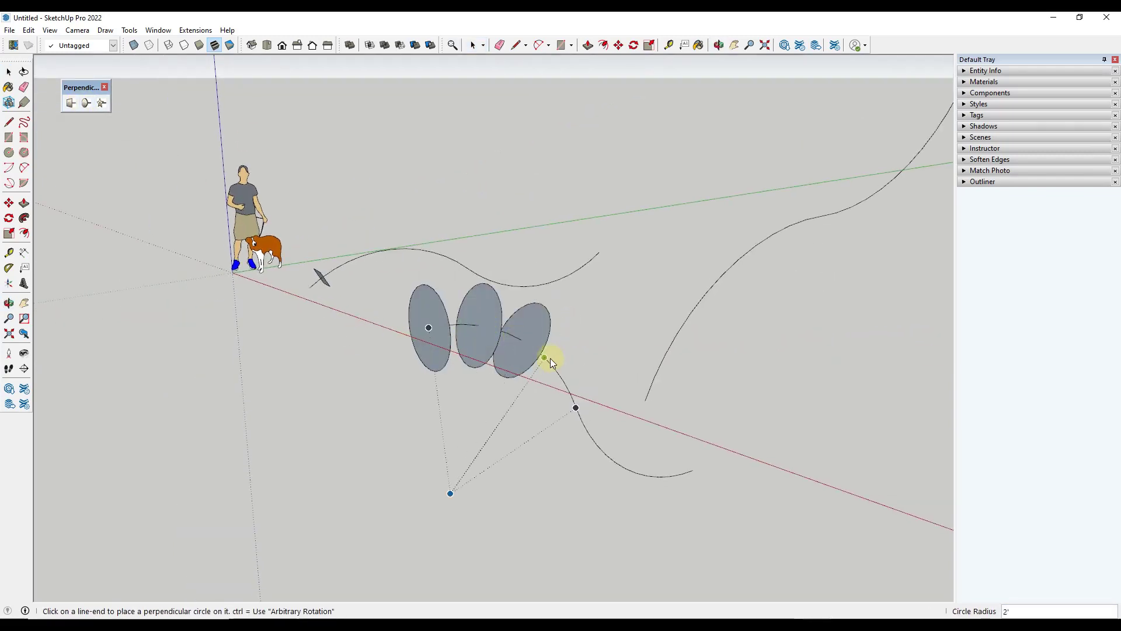
pyautogui.click(555, 366)
# - Set the fourth circle's radius to 4" and place six more perpendicular circles of that size along the rest of the second curve
pyautogui.moveTo(618, 426); pyautogui.dragTo(569, 407, button='middle')
pyautogui.scroll(1, 570, 407)
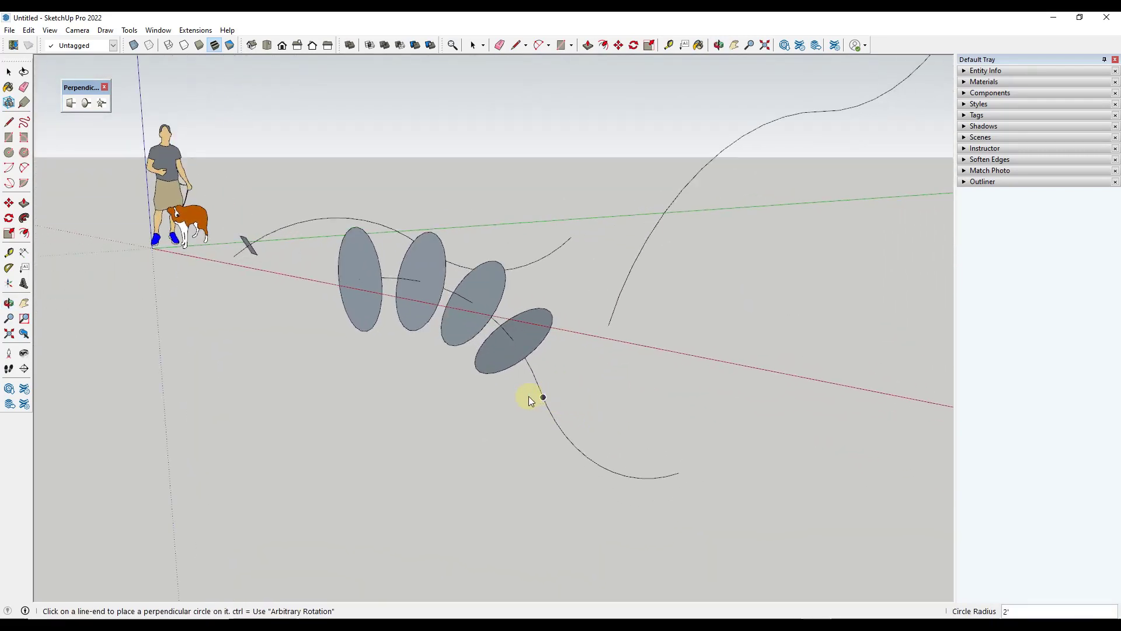
pyautogui.press('Return')
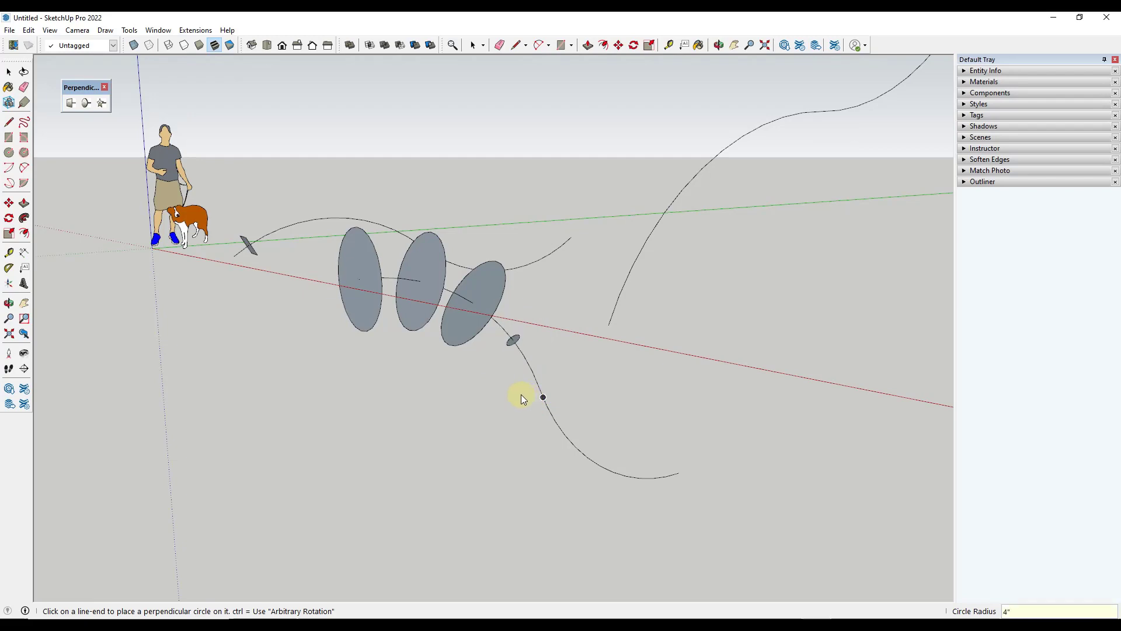
pyautogui.click(533, 372)
pyautogui.click(556, 420)
pyautogui.click(576, 447)
pyautogui.click(612, 471)
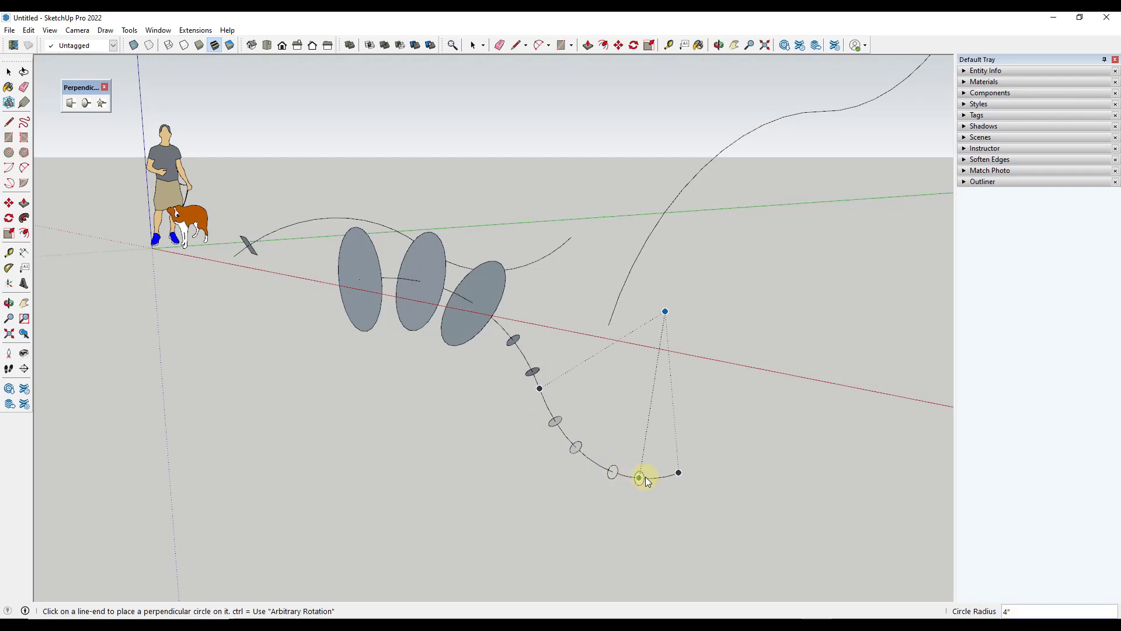
pyautogui.click(668, 476)
pyautogui.moveTo(455, 381); pyautogui.dragTo(519, 412, button='middle')
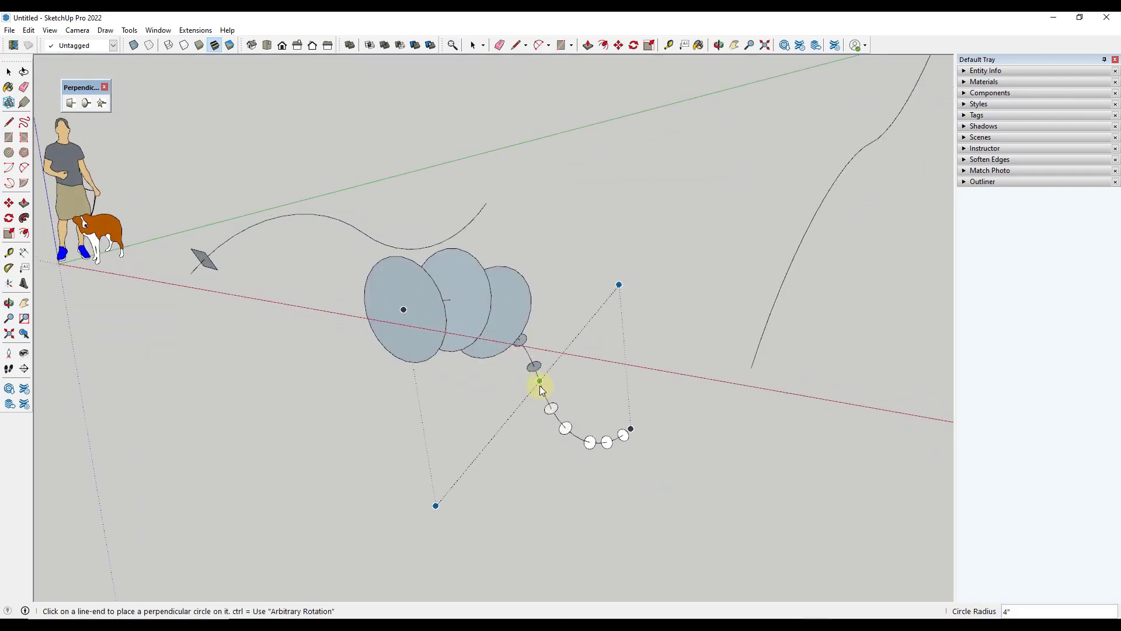
pyautogui.scroll(5, 542, 380)
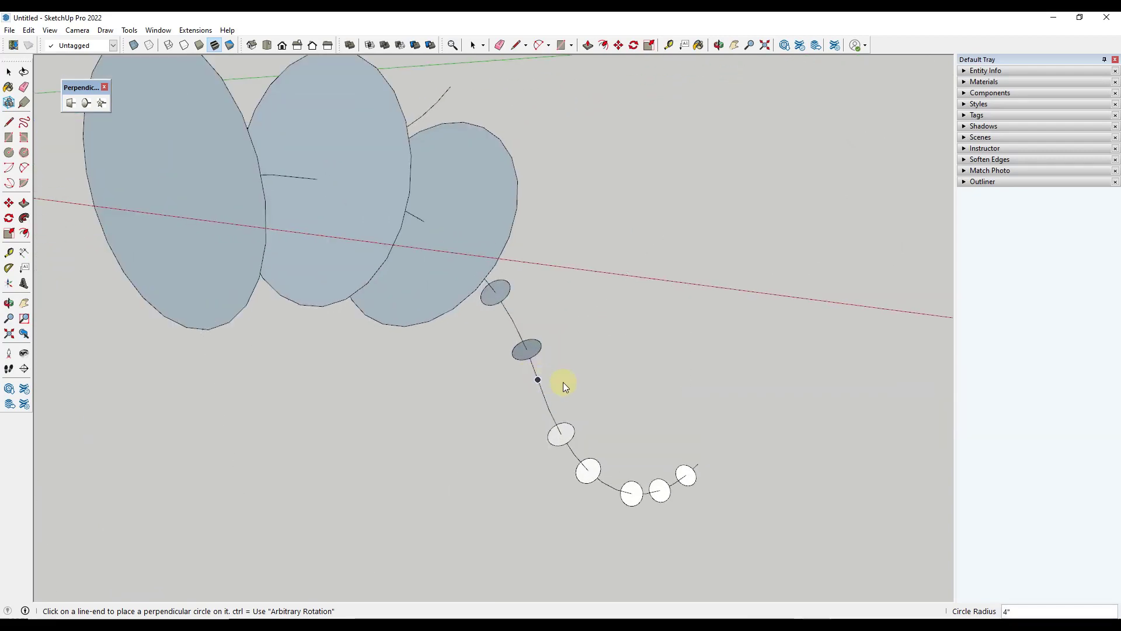
pyautogui.scroll(-3, 554, 393)
pyautogui.press('space')
# - Draw a long narrow rectangle on the ground beside the third curve and add a smaller one, about 10" by 2' 2", against its side
pyautogui.scroll(-4, 557, 387)
pyautogui.moveTo(340, 285); pyautogui.dragTo(454, 297, button='middle')
pyautogui.scroll(-4, 407, 316)
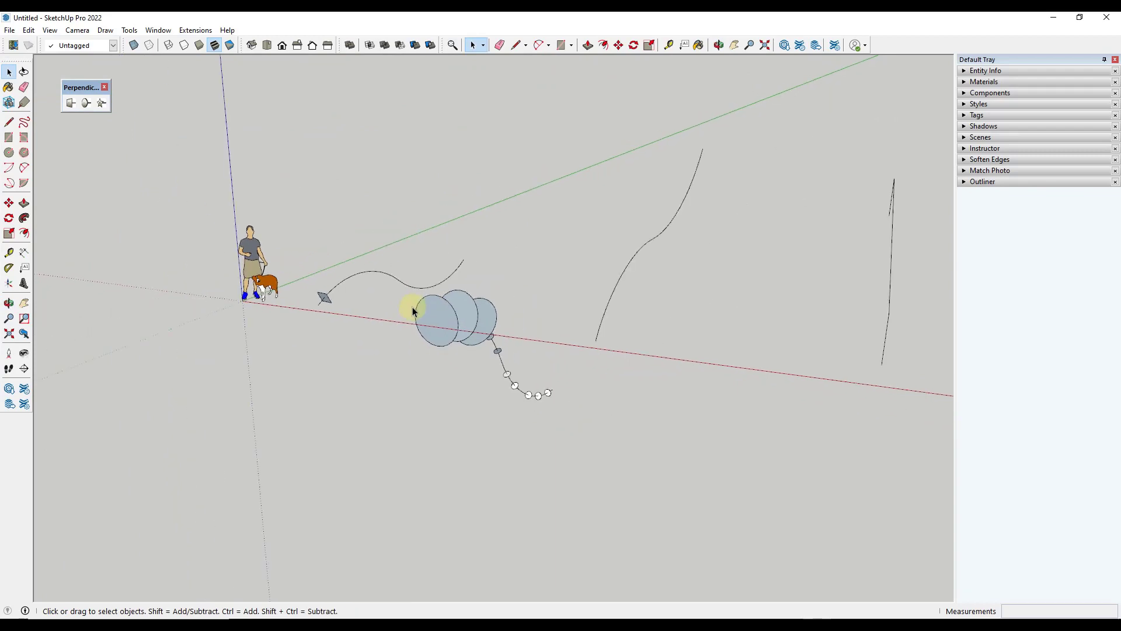
pyautogui.scroll(3, 752, 251)
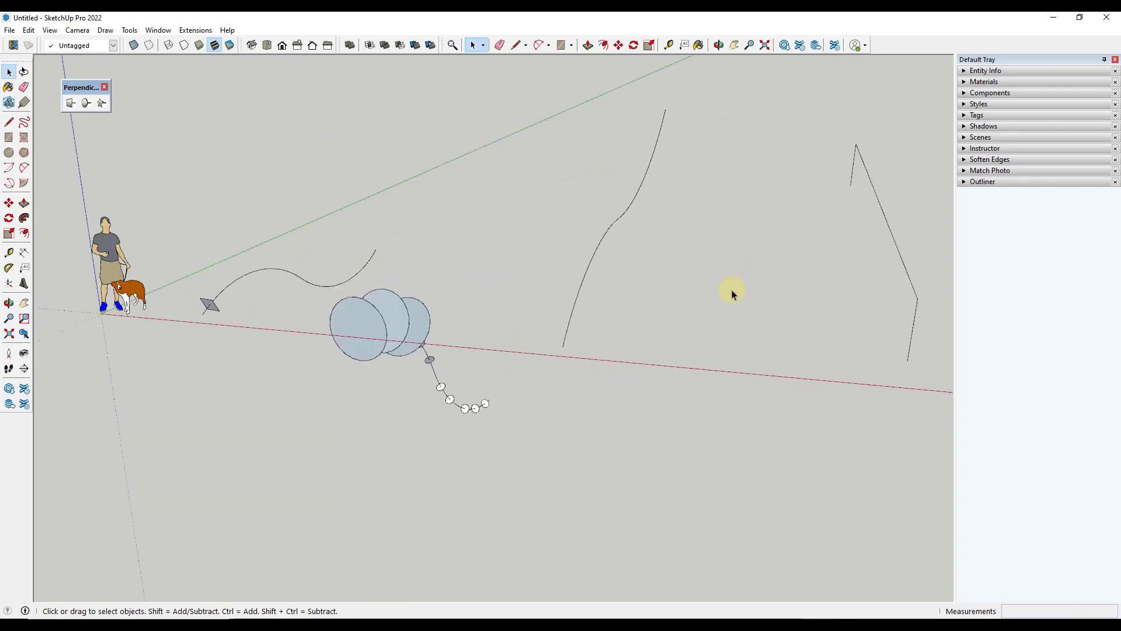
pyautogui.scroll(-1, 640, 275)
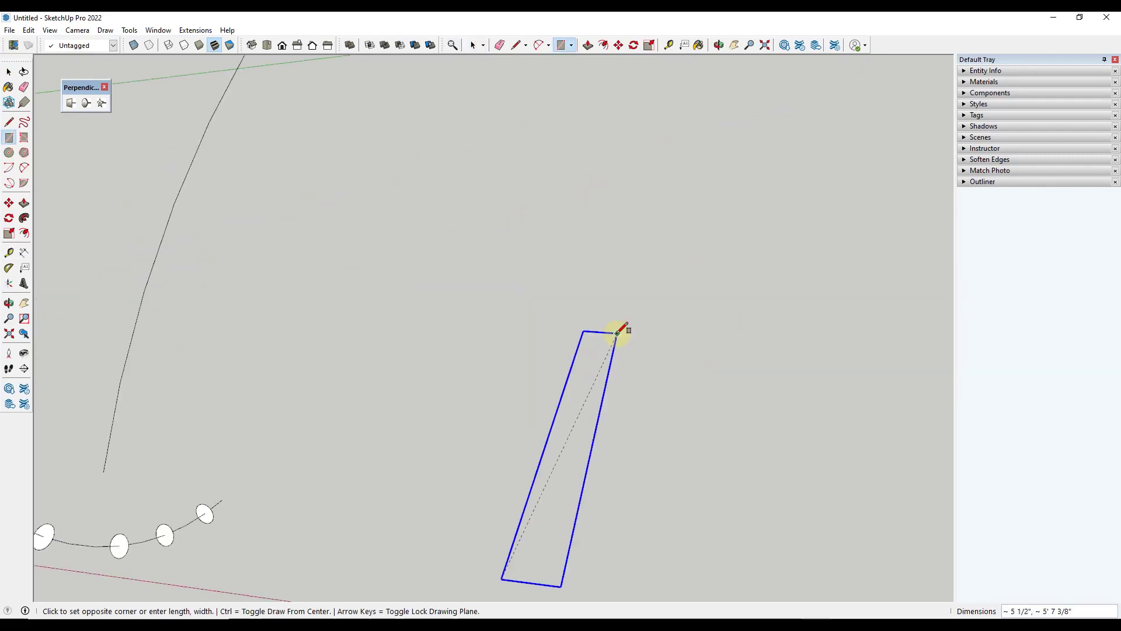
pyautogui.click(615, 333)
pyautogui.scroll(-1, 605, 356)
pyautogui.click(601, 388)
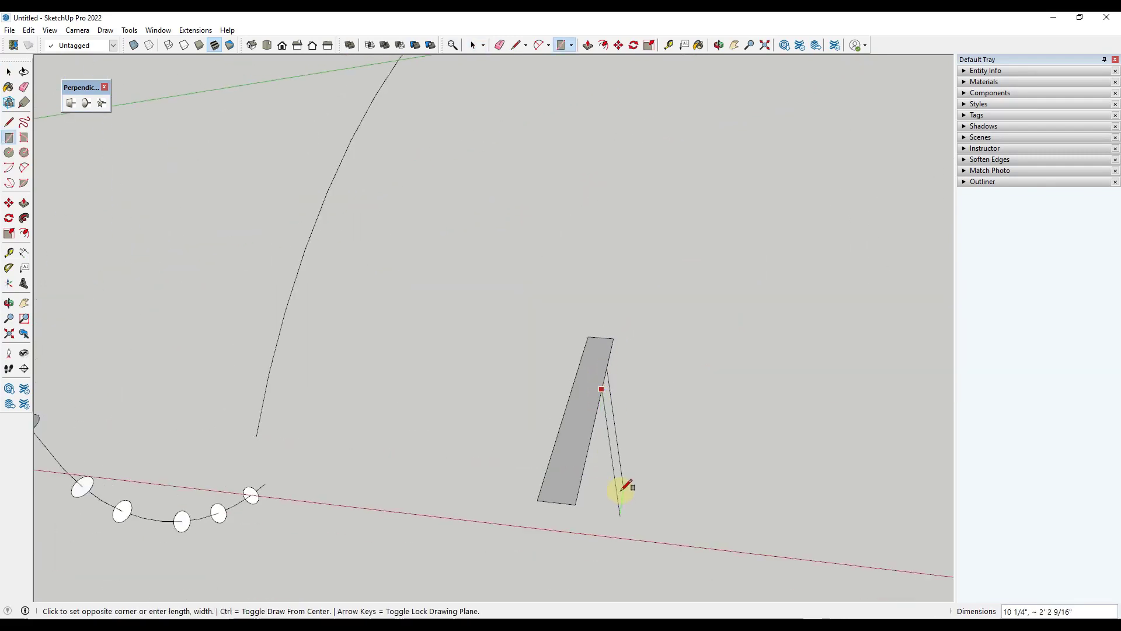
pyautogui.click(612, 475)
# - Erase the edge shared by the two rectangles to form one stepped profile, and select the whole profile
pyautogui.press('e')
pyautogui.click(603, 412)
pyautogui.scroll(-3, 590, 336)
pyautogui.press('space')
pyautogui.scroll(-3, 589, 342)
pyautogui.moveTo(590, 342)
pyautogui.mouseDown(button='middle')
pyautogui.moveTo(536, 303)
pyautogui.moveTo(496, 216)
pyautogui.moveTo(608, 330)
pyautogui.moveTo(588, 339)
pyautogui.mouseUp(button='middle')
pyautogui.click(612, 357)
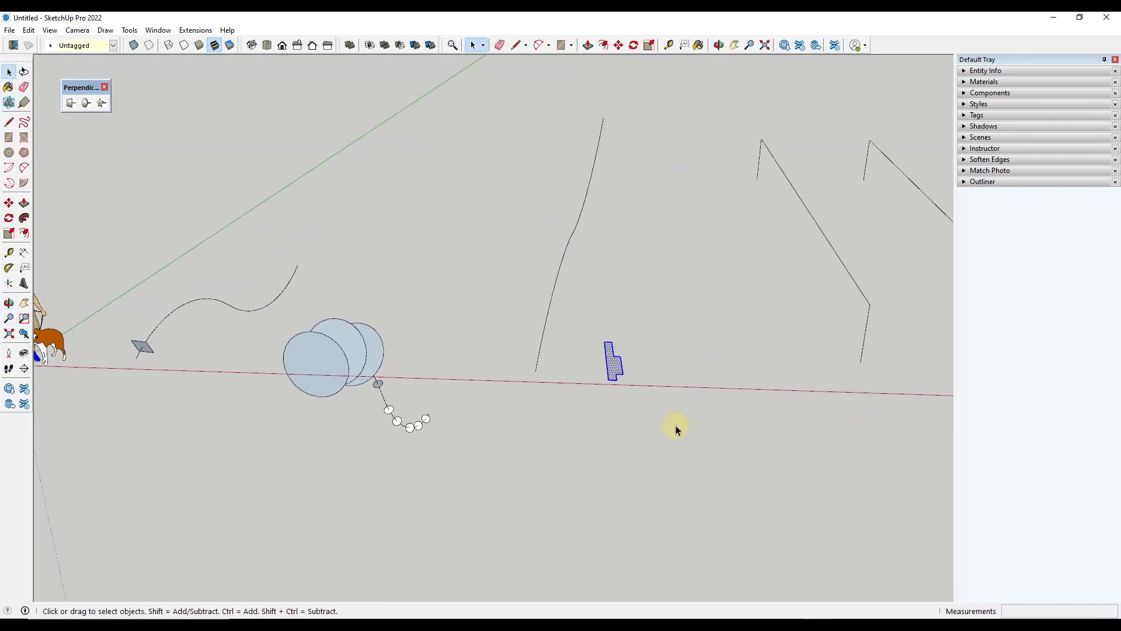
# - Apply the selected stepped profile as a perpendicular custom face at the lower end of the third curve
pyautogui.click(102, 104)
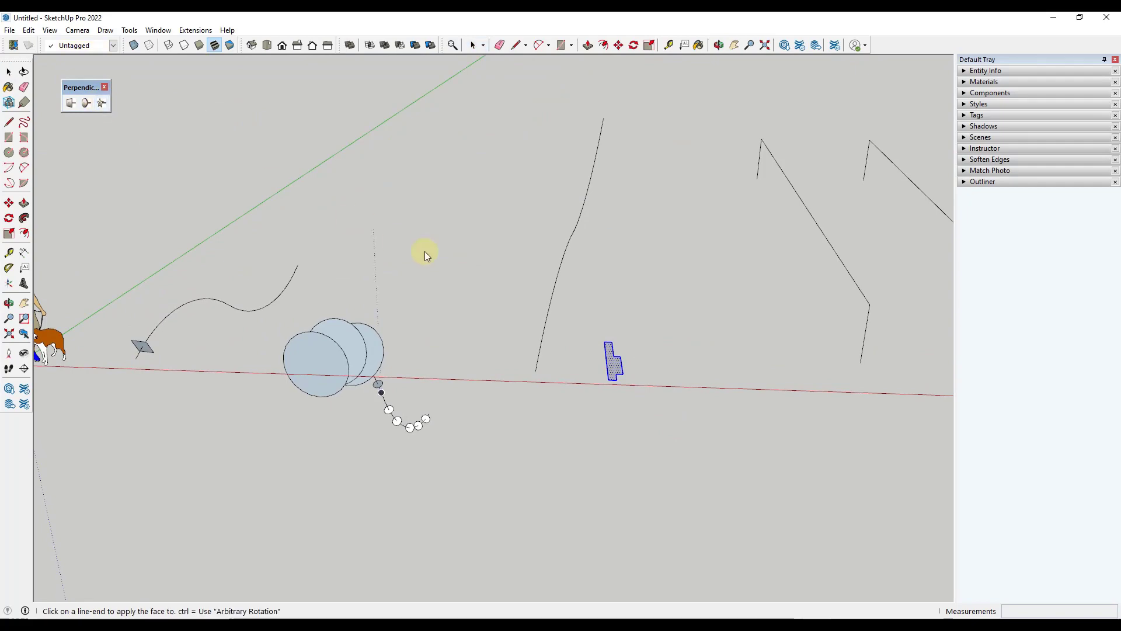
pyautogui.click(537, 371)
pyautogui.moveTo(545, 371); pyautogui.dragTo(606, 283, button='middle')
pyautogui.scroll(2, 548, 254)
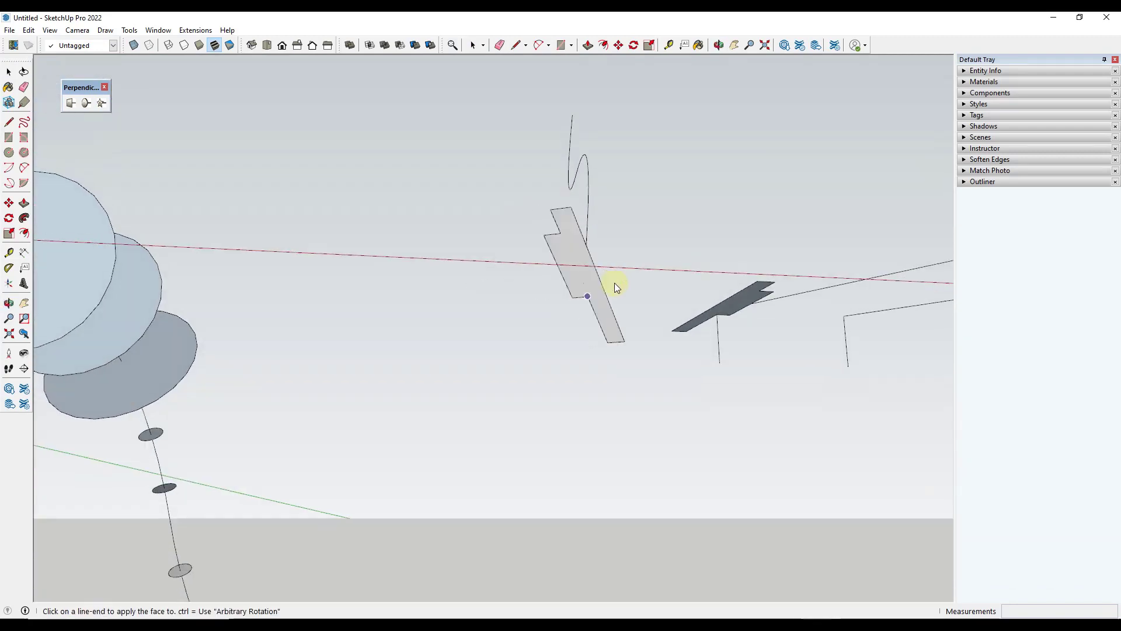
# - Examine the custom face on the third curve from several angles, along with the two bent line paths beside it
pyautogui.scroll(-4, 614, 282)
pyautogui.moveTo(512, 280); pyautogui.dragTo(429, 363, button='middle')
pyautogui.scroll(-5, 458, 336)
pyautogui.scroll(4, 509, 304)
pyautogui.moveTo(496, 315); pyautogui.dragTo(503, 355, button='middle')
pyautogui.scroll(2, 474, 343)
pyautogui.scroll(2, 461, 350)
pyautogui.scroll(-3, 461, 291)
pyautogui.scroll(2, 464, 287)
pyautogui.press('space')
pyautogui.scroll(2, 492, 253)
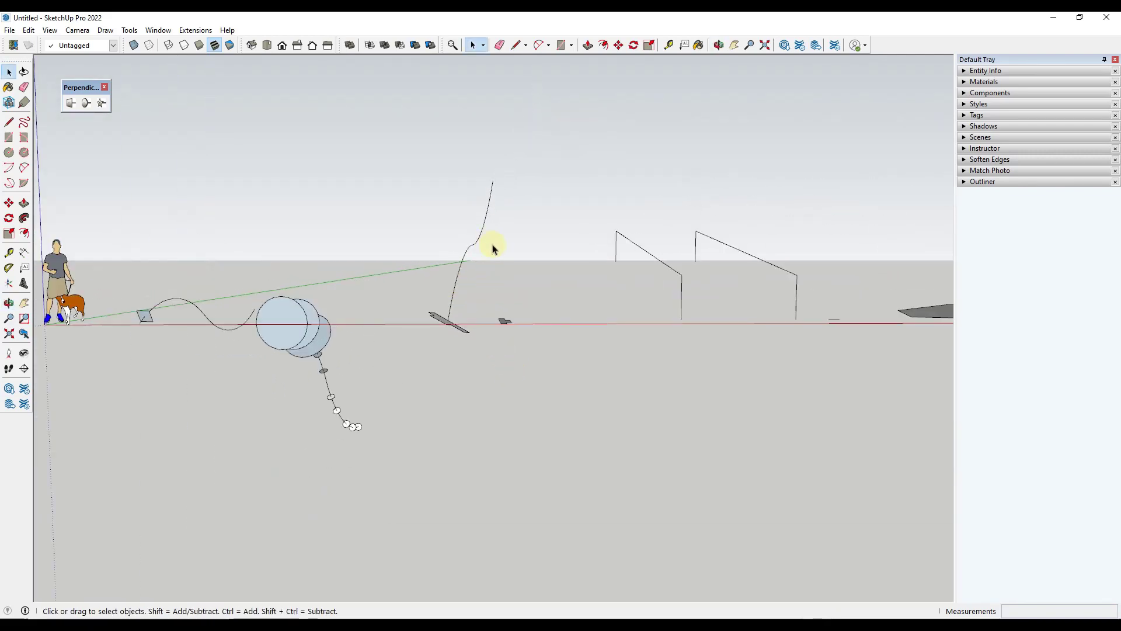
pyautogui.moveTo(492, 248); pyautogui.dragTo(493, 251, button='middle')
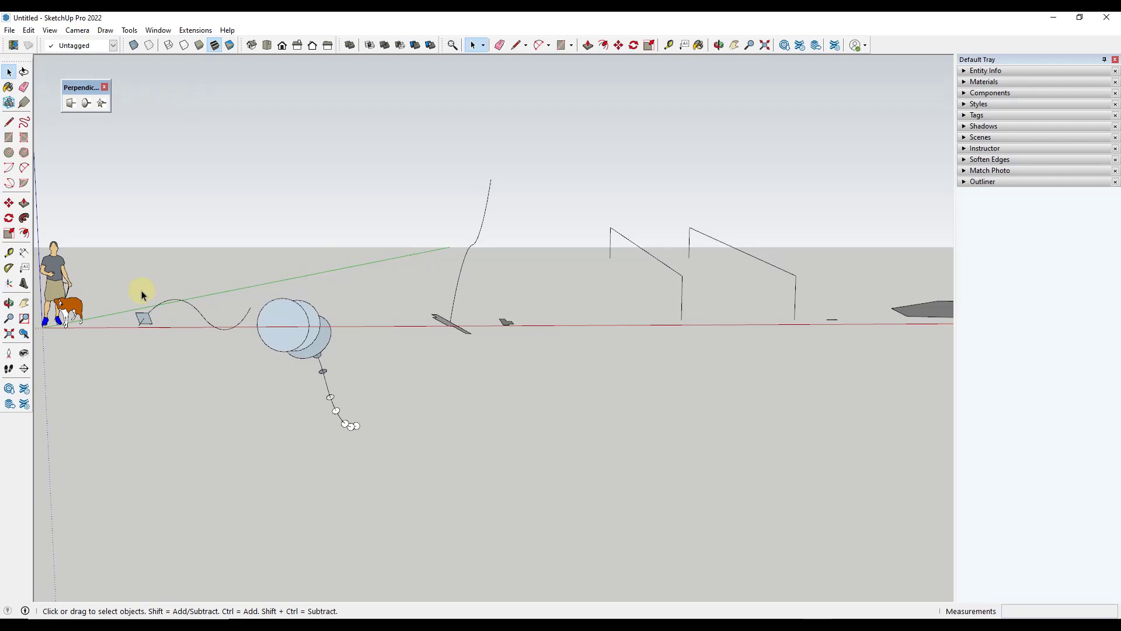
pyautogui.scroll(-2, 233, 220)
pyautogui.scroll(4, 700, 220)
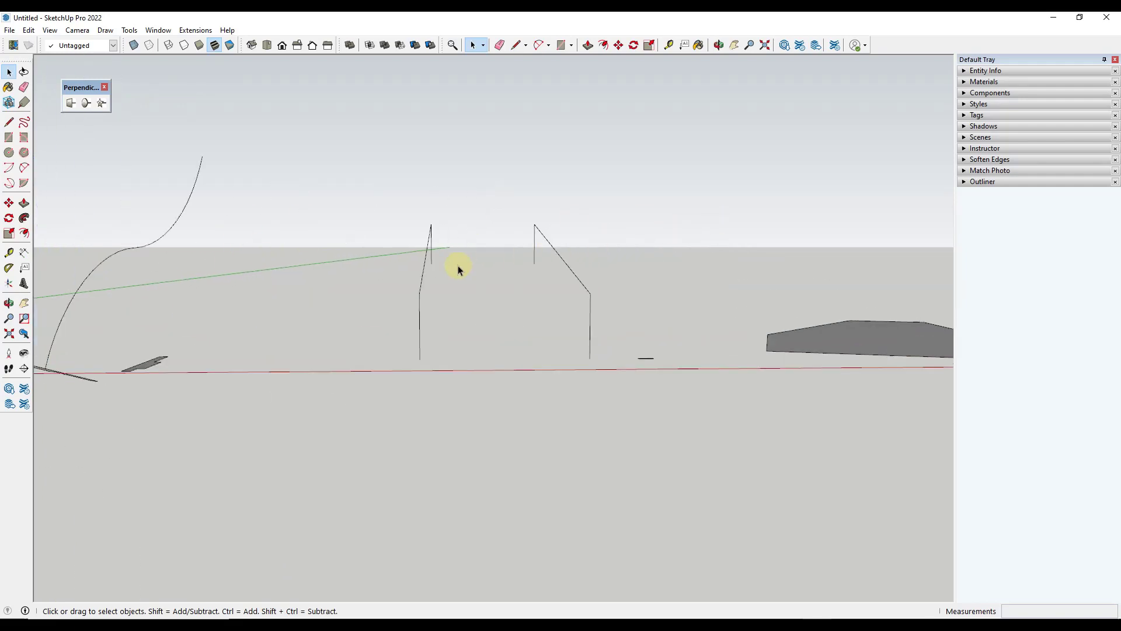
pyautogui.moveTo(403, 271); pyautogui.dragTo(342, 268, button='middle')
pyautogui.scroll(2, 393, 298)
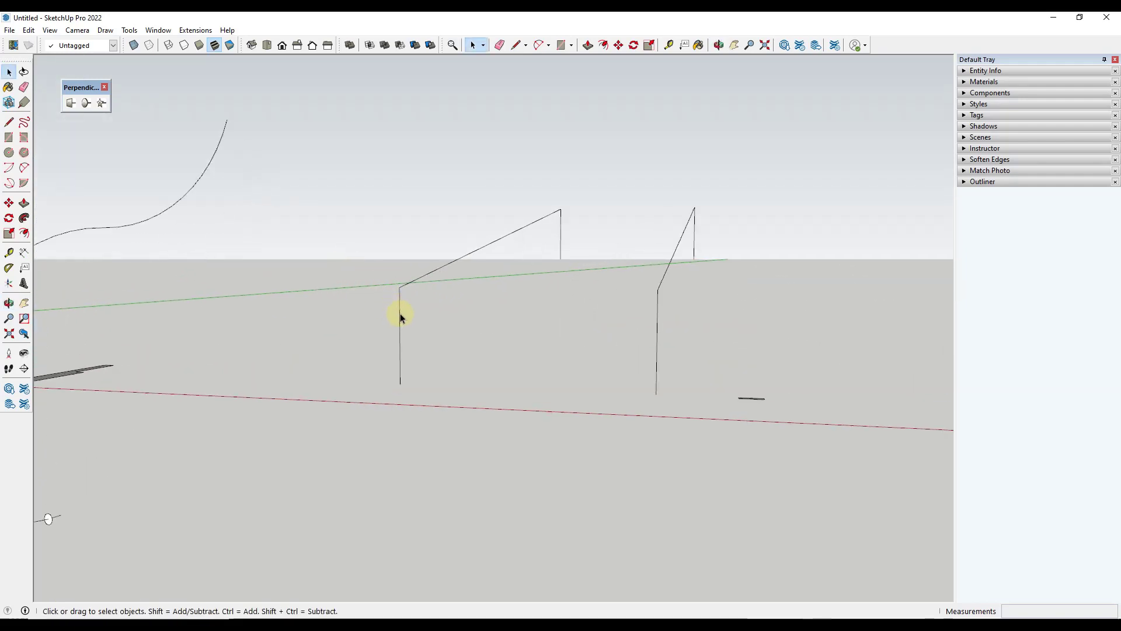
# - Try placing a 1' perpendicular square at the lower end of the first bent line path, and undo it
pyautogui.moveTo(401, 313); pyautogui.dragTo(408, 390, button='middle')
pyautogui.click(400, 392)
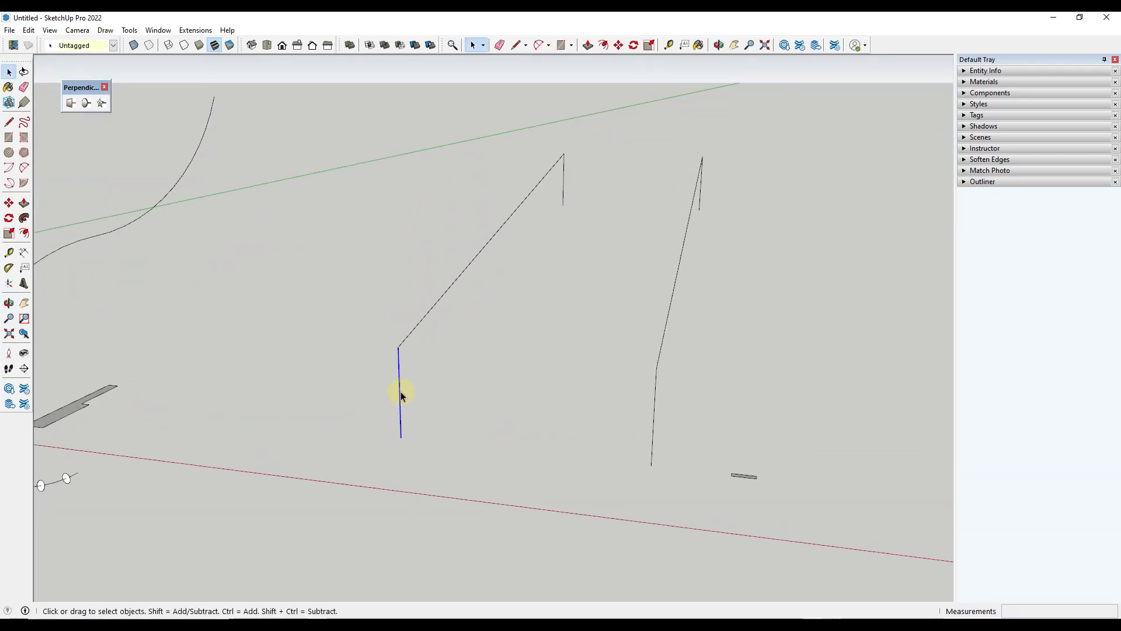
pyautogui.click(432, 383)
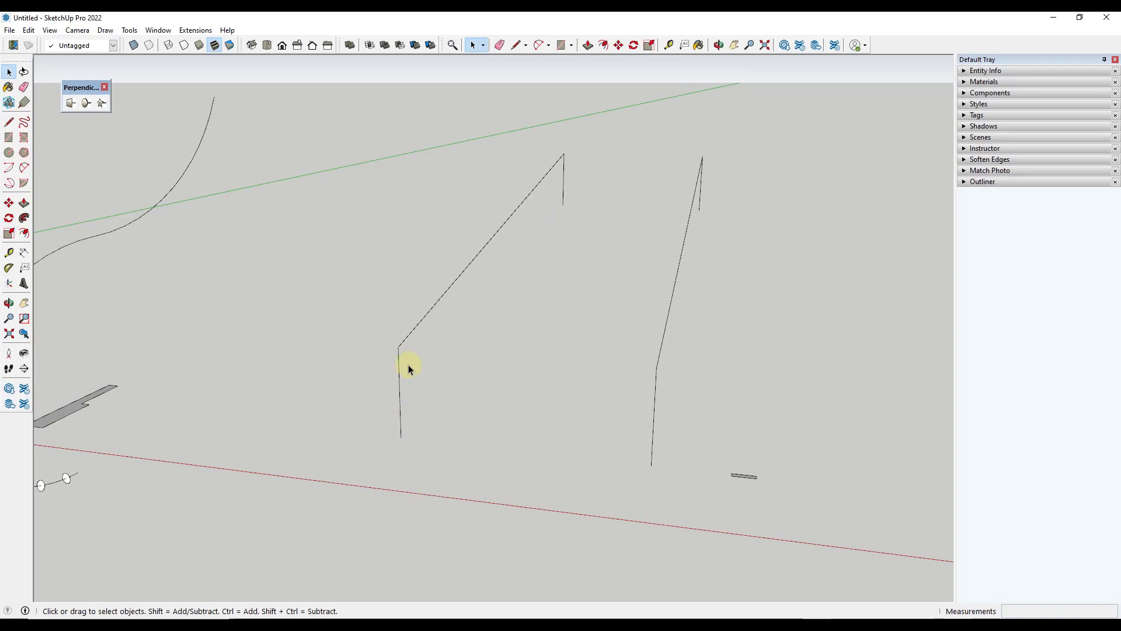
pyautogui.scroll(1, 75, 121)
pyautogui.click(70, 103)
pyautogui.scroll(2, 493, 506)
pyautogui.scroll(1, 443, 488)
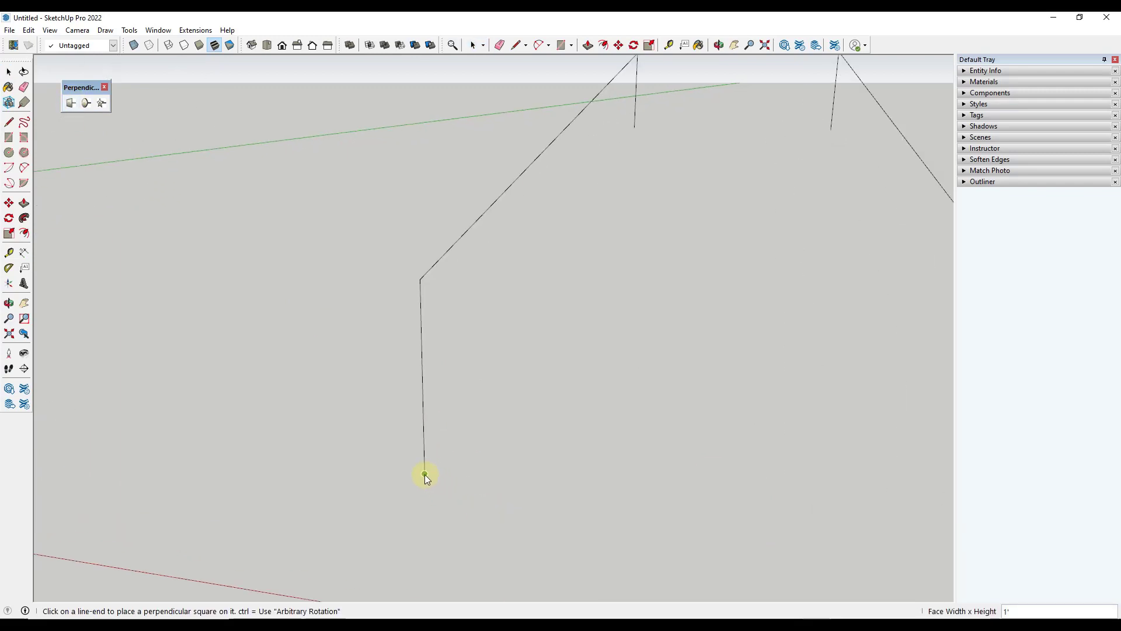
pyautogui.click(425, 475)
pyautogui.scroll(-4, 445, 477)
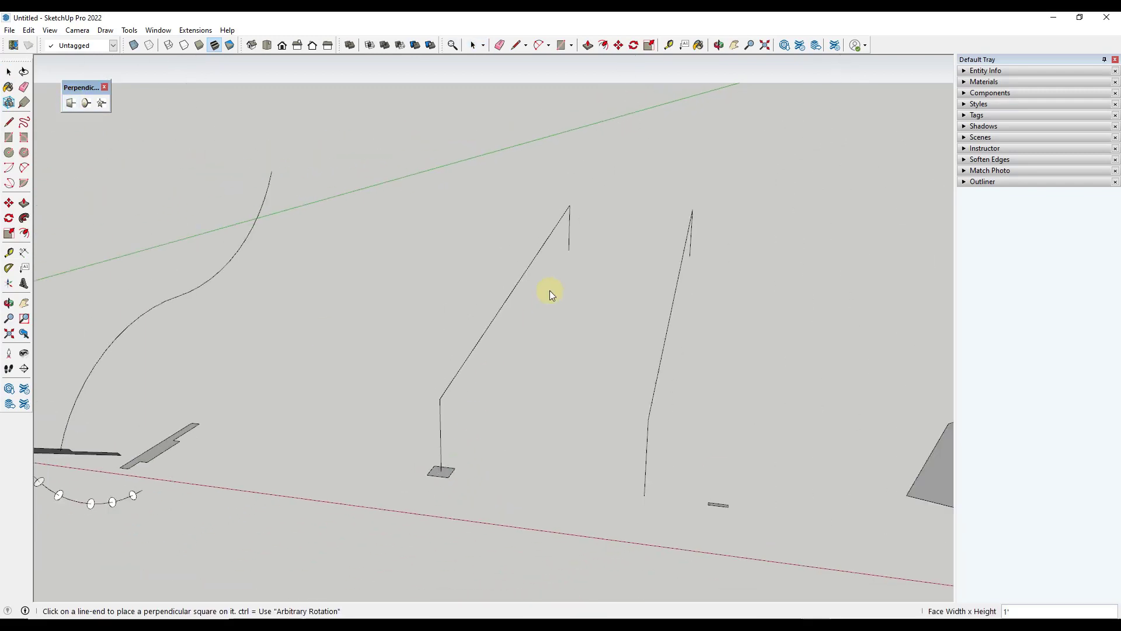
pyautogui.press('space')
pyautogui.hotkey('ctrl', 'z')
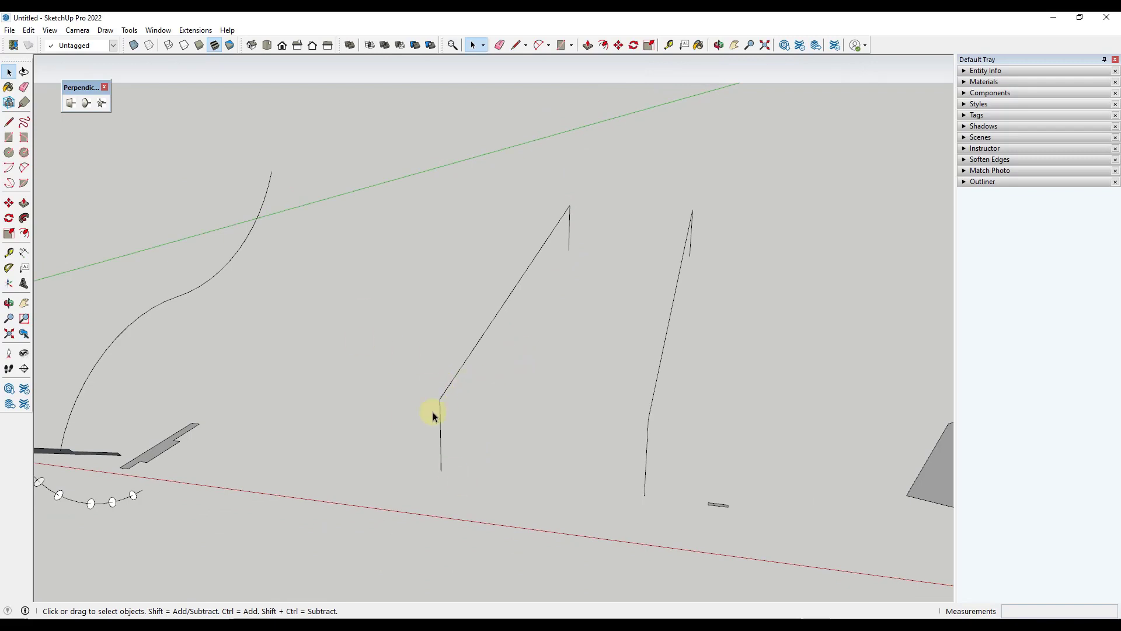
# - Place a perpendicular square face of size 4 at the lower end of the first bent line path
pyautogui.click(71, 103)
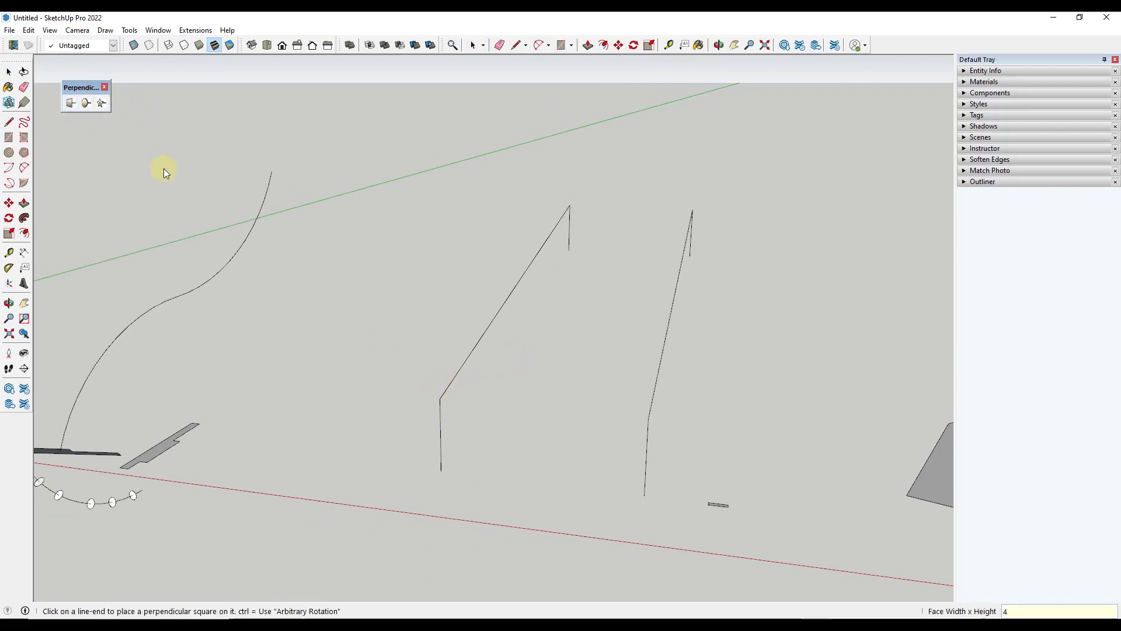
pyautogui.click(441, 469)
pyautogui.scroll(3, 453, 471)
pyautogui.press('space')
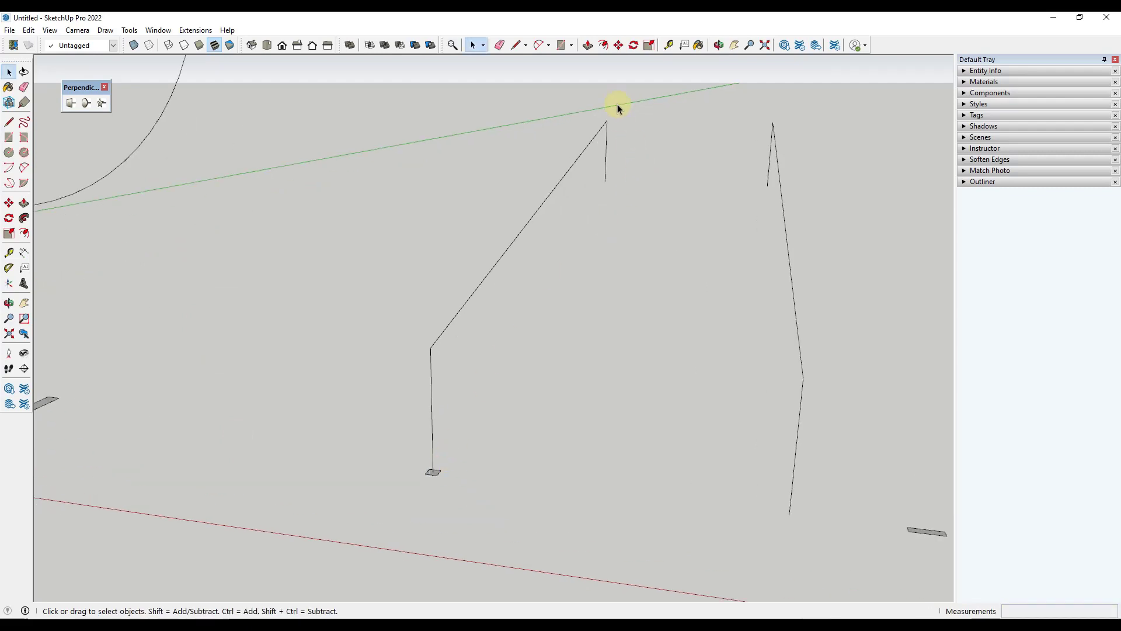
# - Select the first bent path and extrude the square face along it with Follow Me inside the face's group
pyautogui.moveTo(616, 103); pyautogui.dragTo(415, 444)
pyautogui.keyDown('shift'); pyautogui.click(432, 416); pyautogui.keyUp('shift')
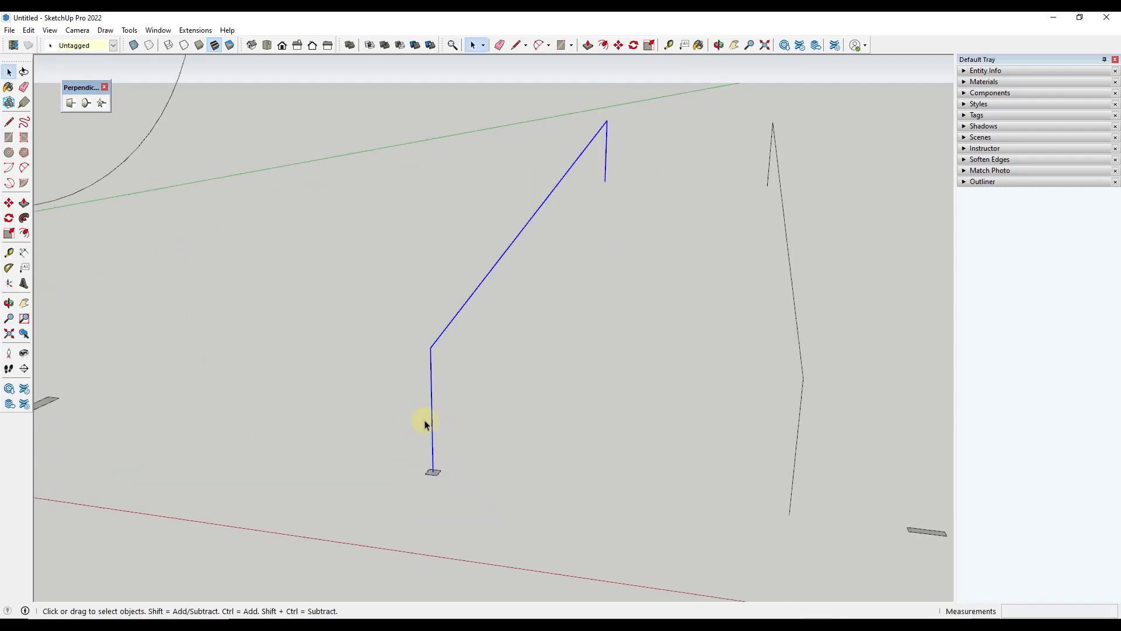
pyautogui.click(24, 217)
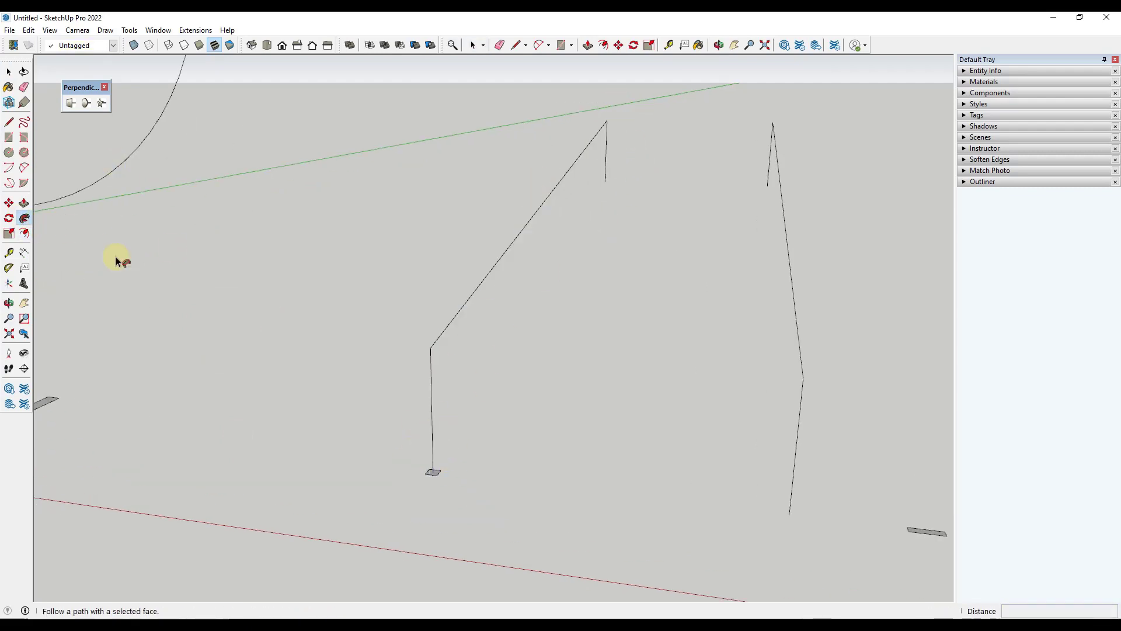
pyautogui.rightClick(432, 475)
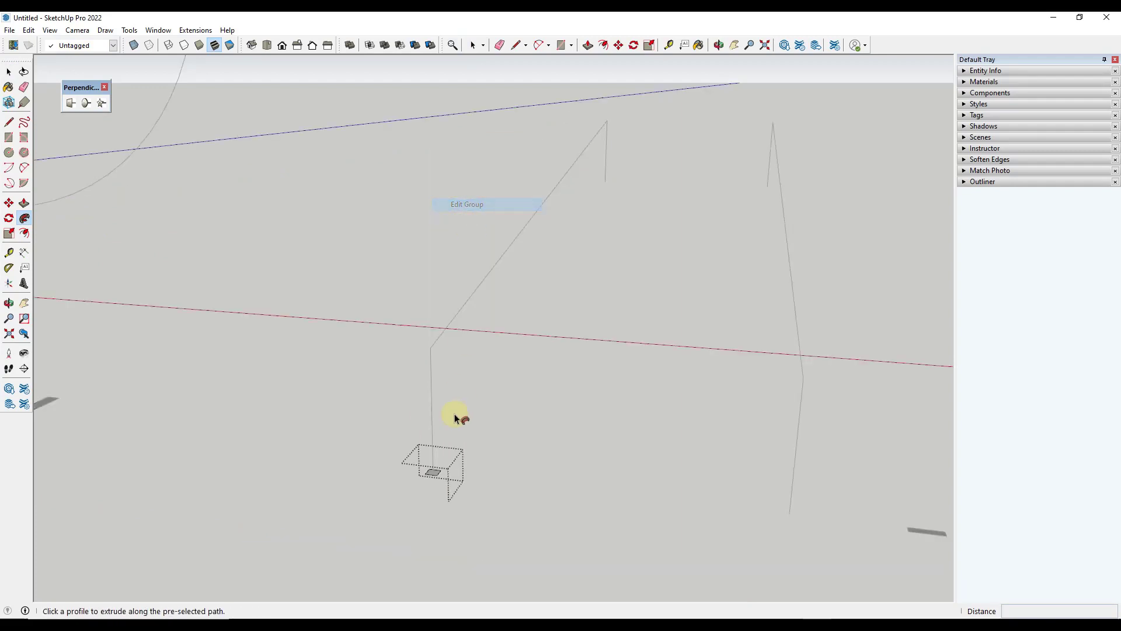
pyautogui.click(432, 473)
pyautogui.press('space')
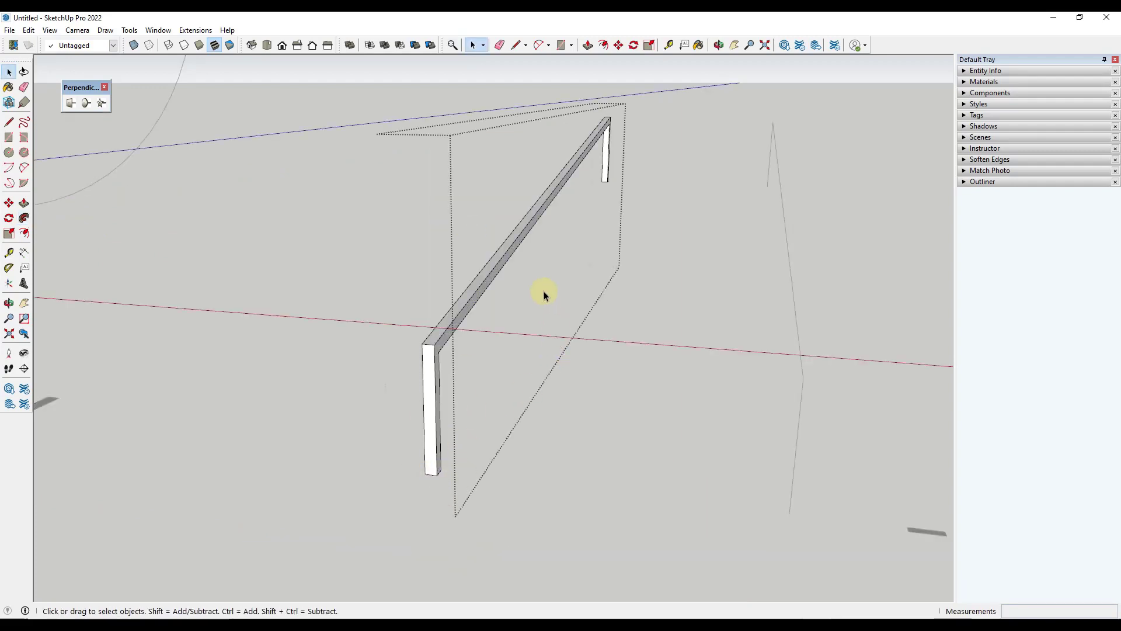
pyautogui.moveTo(545, 290); pyautogui.dragTo(538, 195, button='middle')
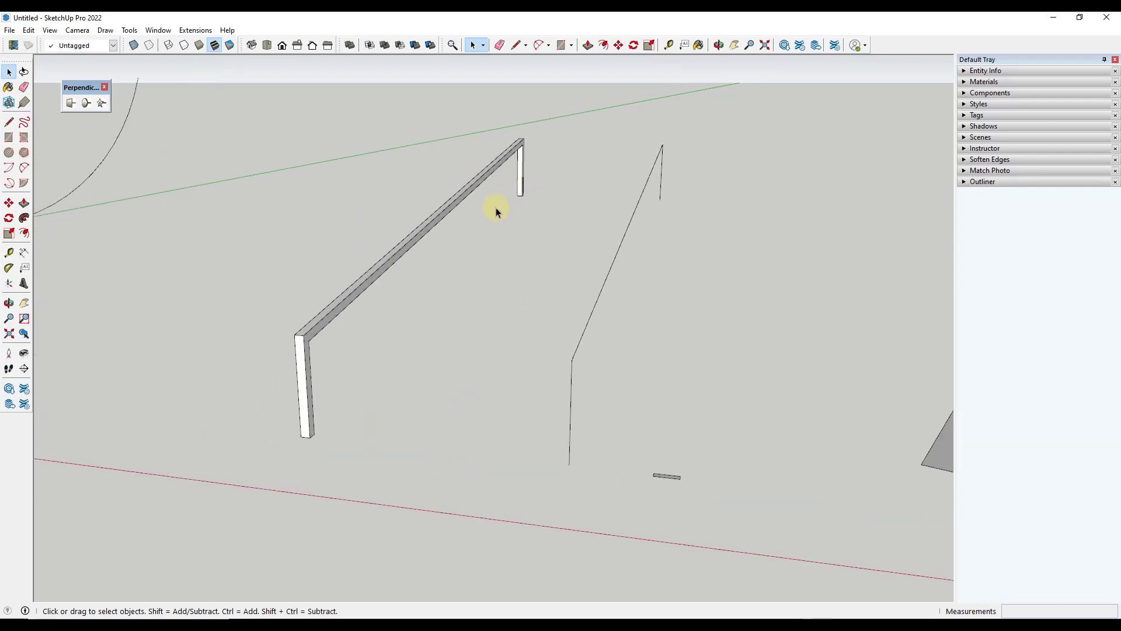
# - Replace the small profile beside the second bent path with a rectangle about 10 1/4" by 5 9/16" on the ground
pyautogui.scroll(2, 789, 419)
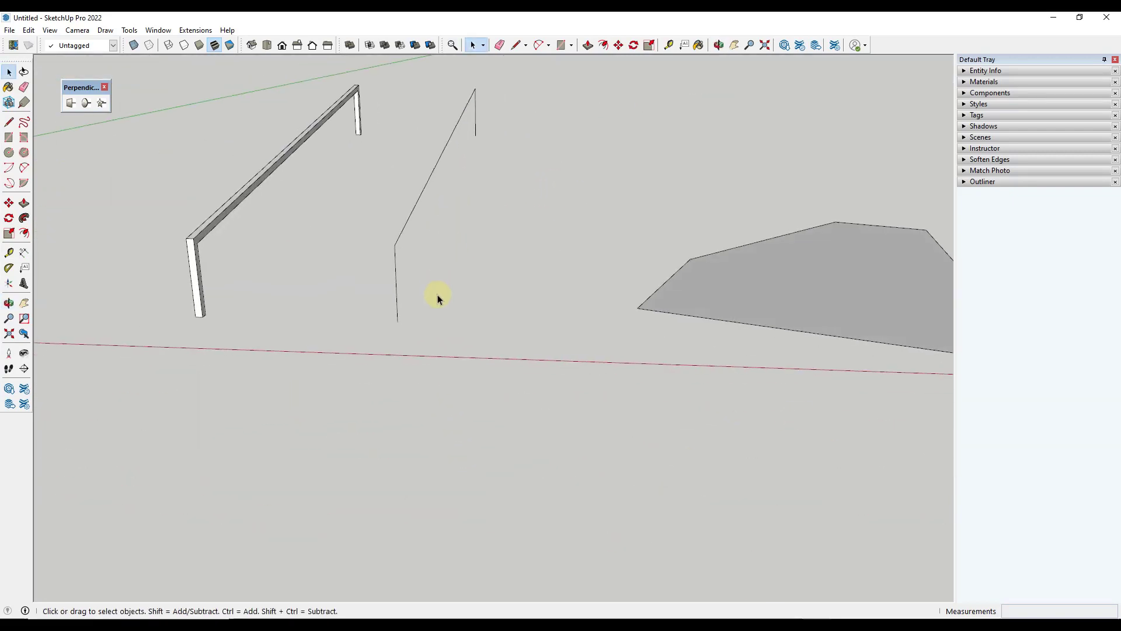
pyautogui.scroll(3, 436, 295)
pyautogui.moveTo(441, 345); pyautogui.dragTo(472, 384, button='middle')
pyautogui.scroll(3, 461, 376)
pyautogui.press('r')
pyautogui.click(451, 368)
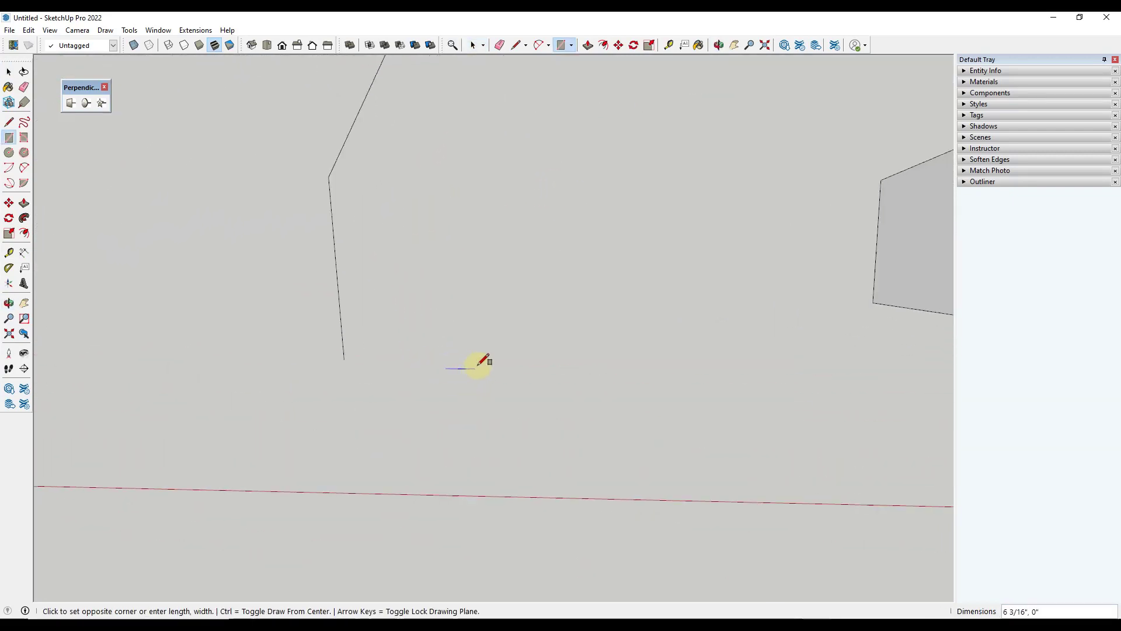
pyautogui.scroll(2, 483, 362)
pyautogui.click(497, 354)
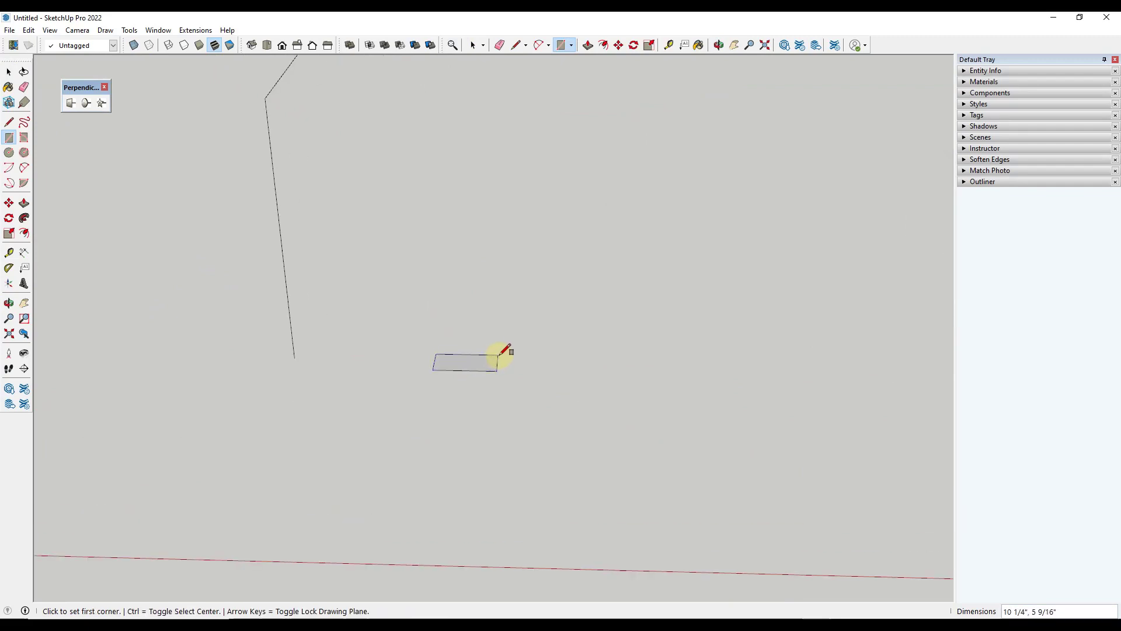
# - Add an arc to the rectangle's far long edge to form one domed profile, and select the whole profile
pyautogui.scroll(3, 468, 351)
pyautogui.scroll(1, 446, 353)
pyautogui.press('a')
pyautogui.click(413, 352)
pyautogui.click(501, 353)
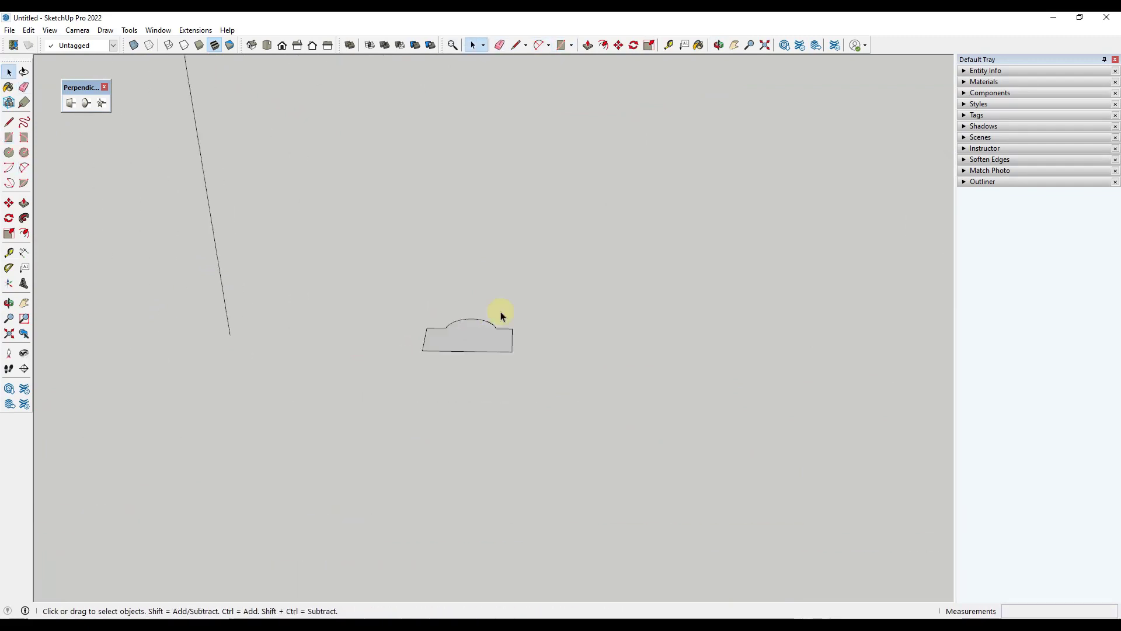
pyautogui.scroll(-4, 477, 296)
pyautogui.moveTo(477, 292); pyautogui.dragTo(452, 265, button='middle')
# - Apply the domed profile as a perpendicular custom face at the lower end of the second bent path, with its curved side facing the red axis
pyautogui.click(101, 103)
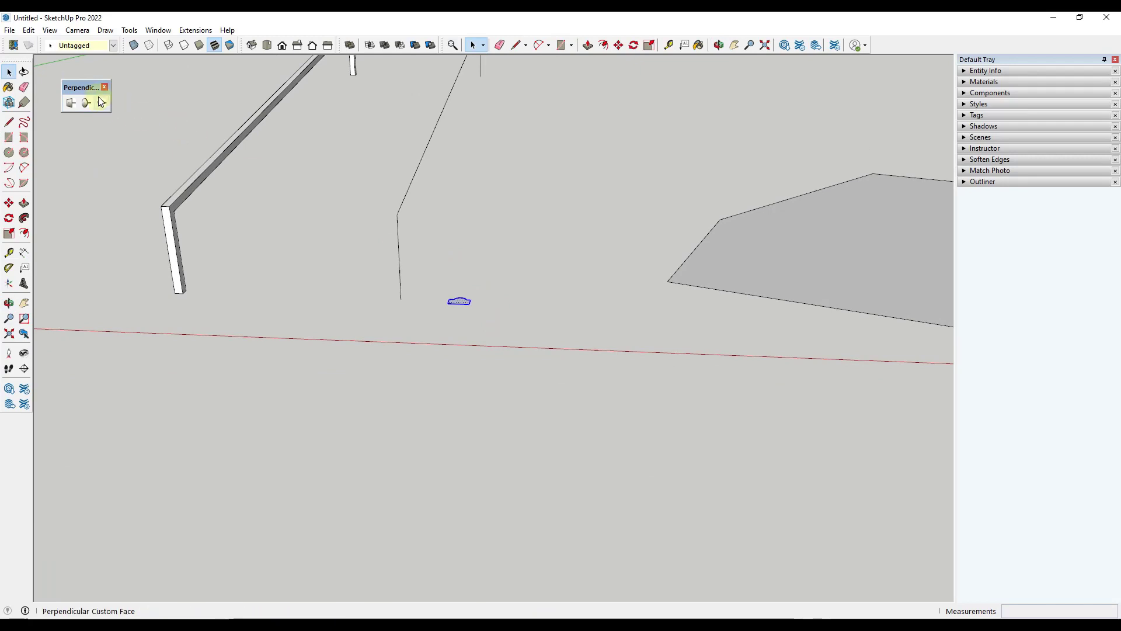
pyautogui.click(400, 300)
pyautogui.press('space')
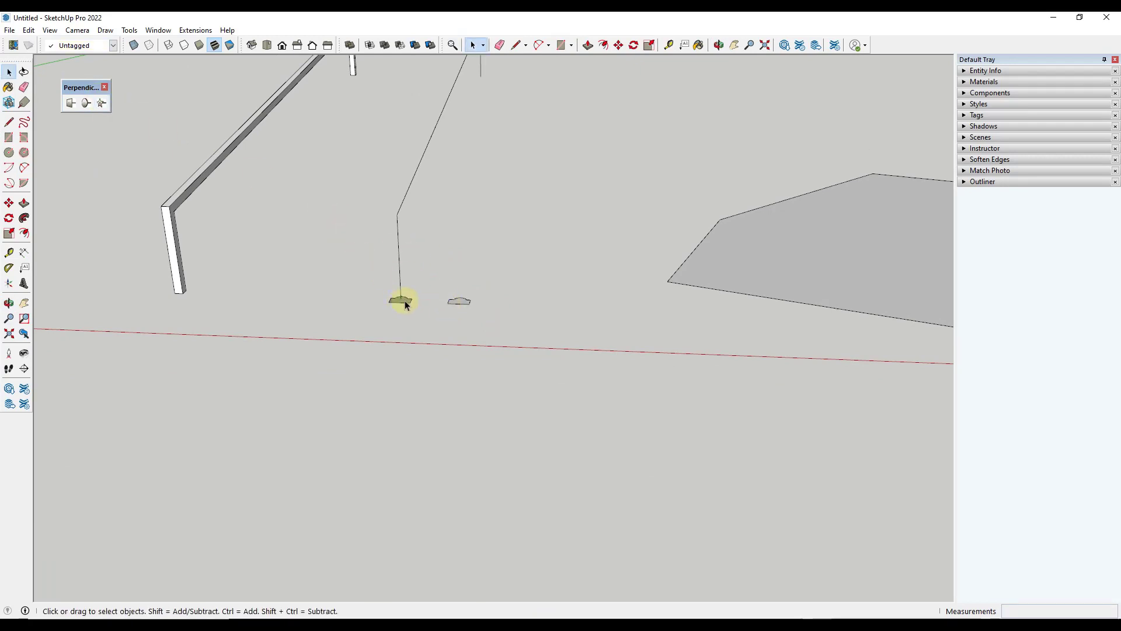
pyautogui.scroll(3, 406, 303)
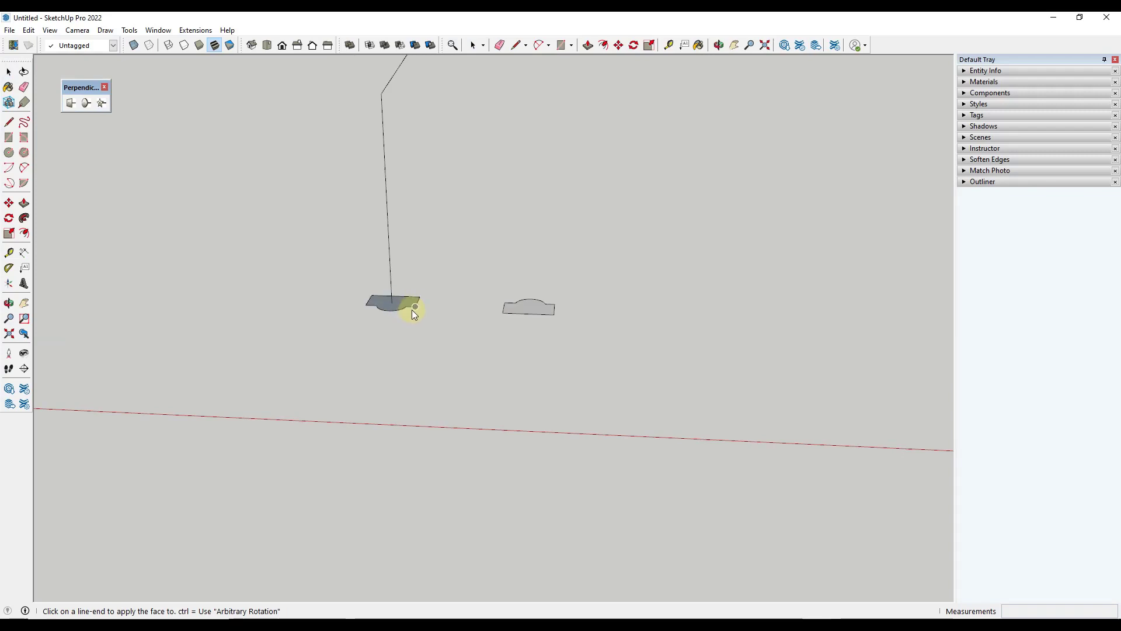
pyautogui.press('space')
pyautogui.click(404, 299)
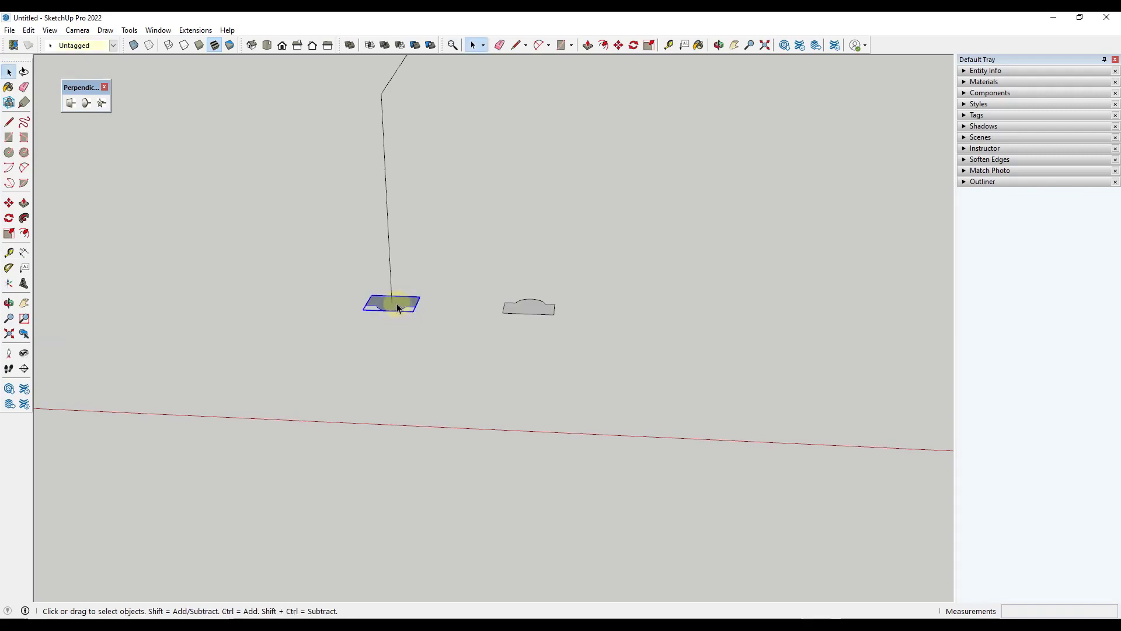
# - Select the second bent path and extrude the domed face along it with Follow Me inside the face's group
pyautogui.moveTo(388, 270); pyautogui.dragTo(432, 87, button='middle')
pyautogui.moveTo(432, 87); pyautogui.dragTo(369, 224)
pyautogui.scroll(6, 375, 237)
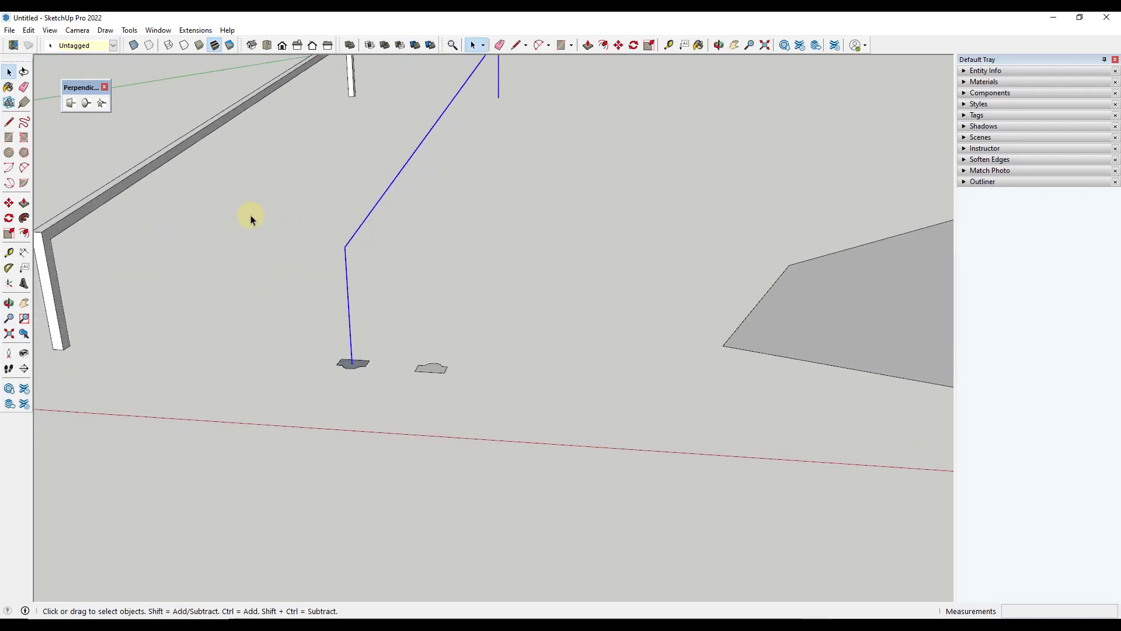
pyautogui.click(22, 218)
pyautogui.scroll(4, 404, 422)
pyautogui.rightClick(400, 411)
pyautogui.click(447, 142)
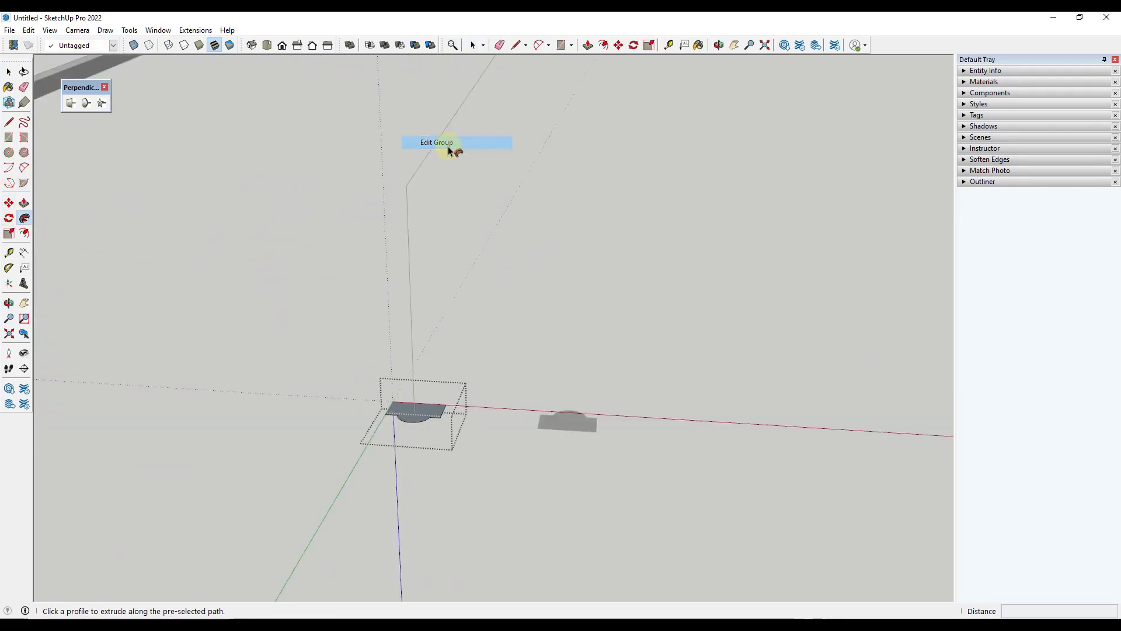
pyautogui.click(412, 417)
pyautogui.scroll(3, 418, 418)
pyautogui.press('space')
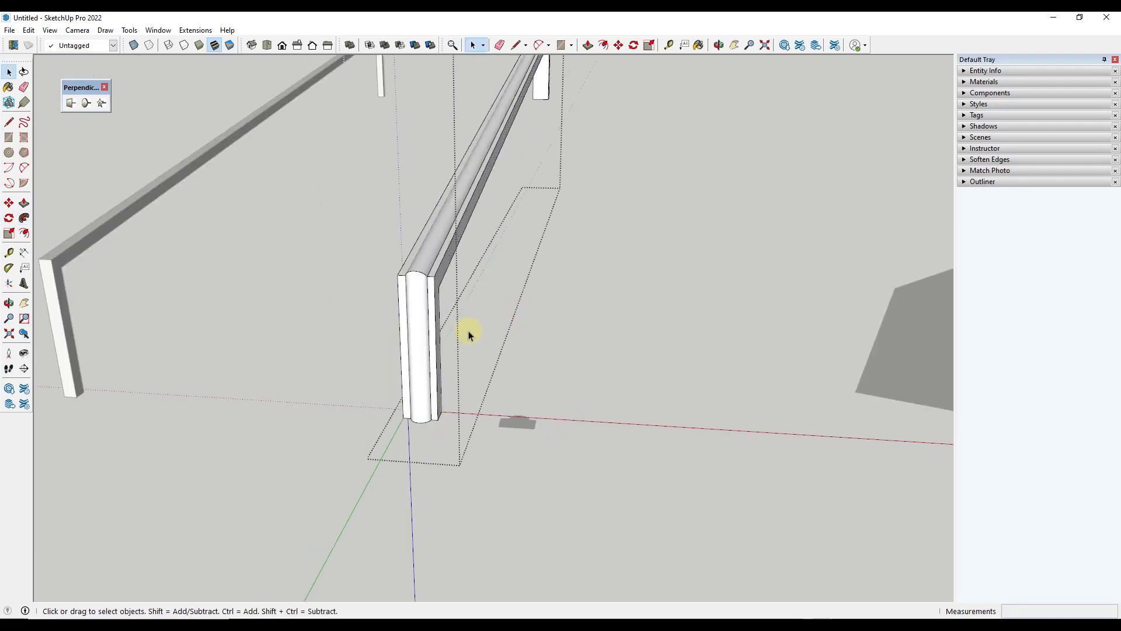
# - Examine the two extruded frames, the irregular polygon face and the moulding profile lying beside it
pyautogui.scroll(-4, 408, 392)
pyautogui.moveTo(401, 393); pyautogui.dragTo(445, 280, button='middle')
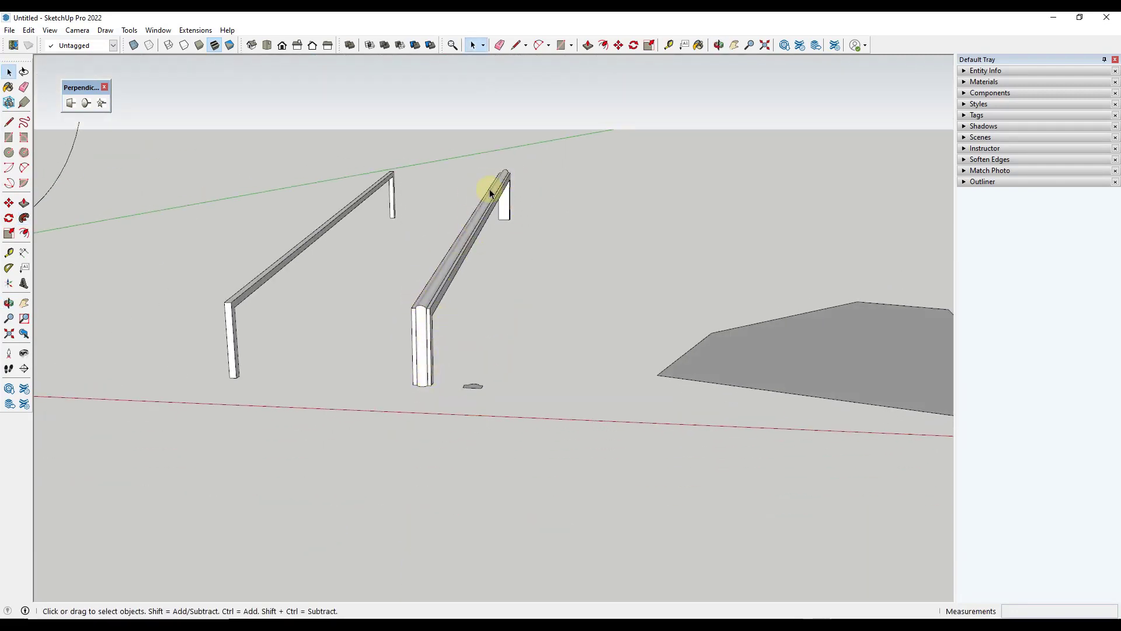
pyautogui.scroll(-4, 220, 255)
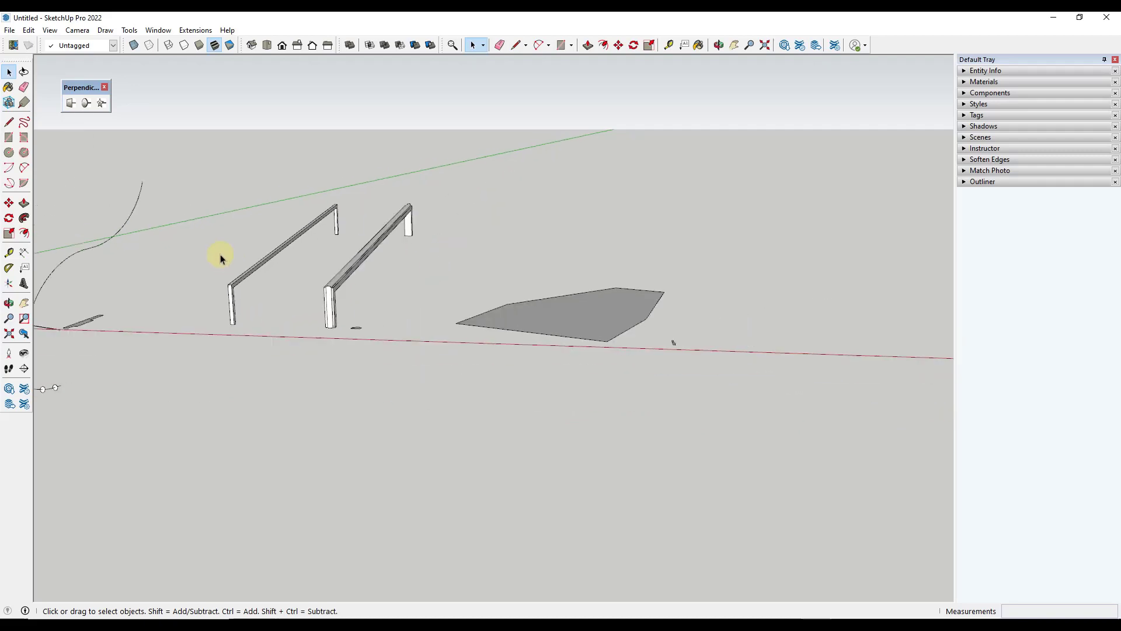
pyautogui.moveTo(503, 299); pyautogui.dragTo(519, 365, button='middle')
pyautogui.scroll(4, 662, 401)
pyautogui.scroll(3, 681, 374)
pyautogui.scroll(-3, 478, 292)
pyautogui.scroll(4, 557, 175)
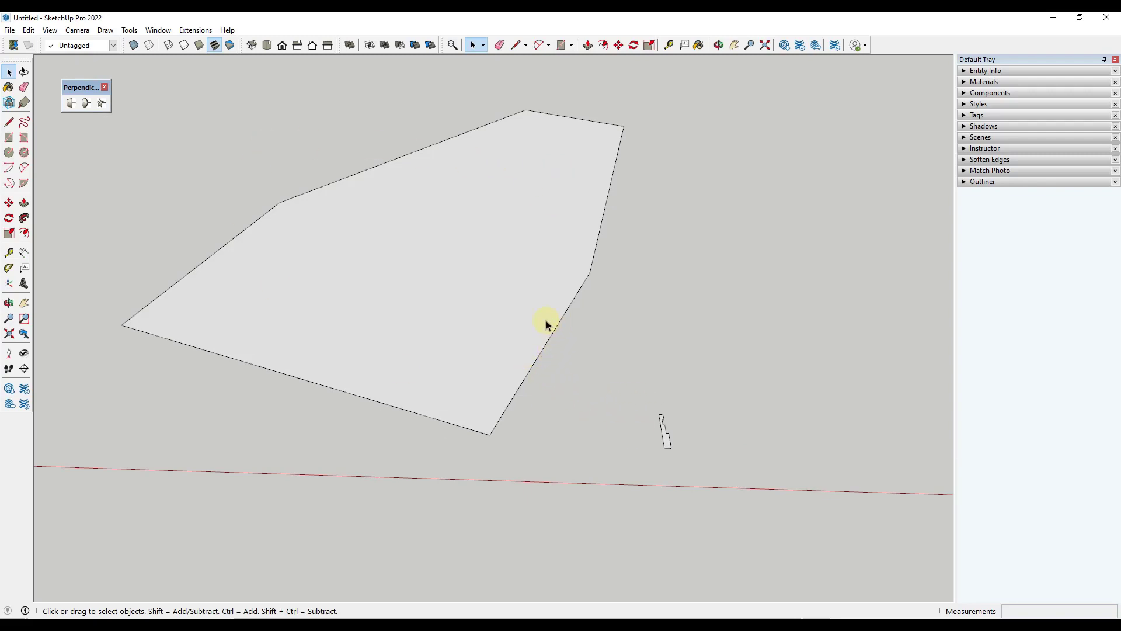
pyautogui.scroll(3, 537, 343)
pyautogui.moveTo(537, 343); pyautogui.dragTo(616, 290, button='middle')
pyautogui.scroll(-2, 617, 289)
# - Mirror the moulding profile beside the polygon by scaling it along the red direction, and select the whole profile
pyautogui.click(708, 381)
pyautogui.scroll(3, 713, 383)
pyautogui.press('s')
pyautogui.click(692, 377)
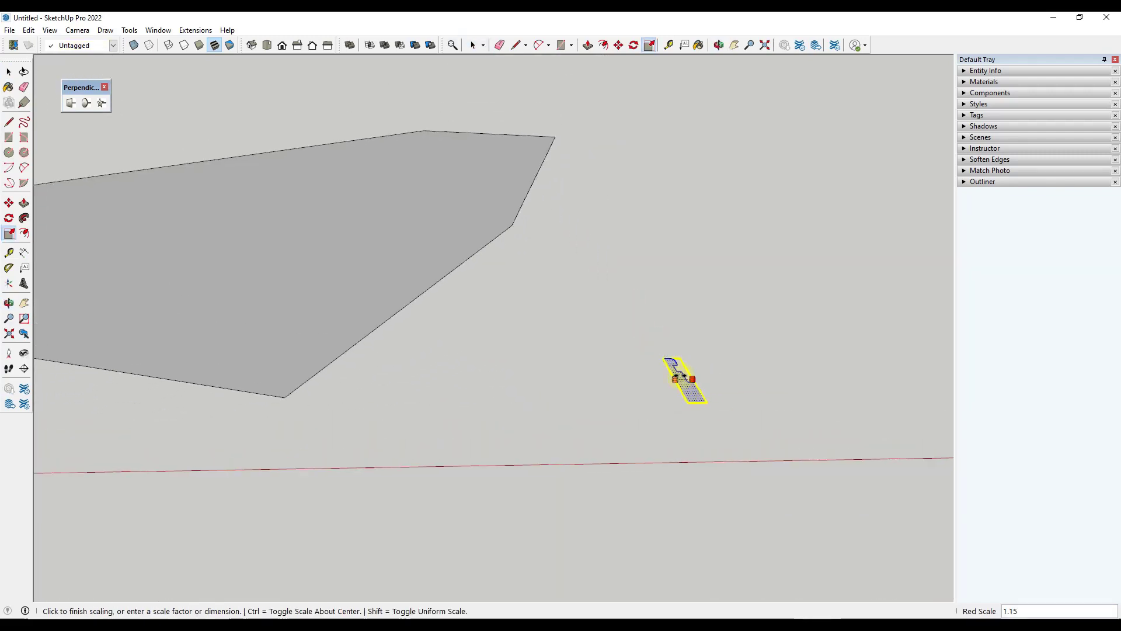
pyautogui.click(669, 376)
pyautogui.press('space')
pyautogui.click(613, 368)
pyautogui.scroll(-2, 552, 247)
pyautogui.moveTo(537, 290); pyautogui.dragTo(575, 331, button='middle')
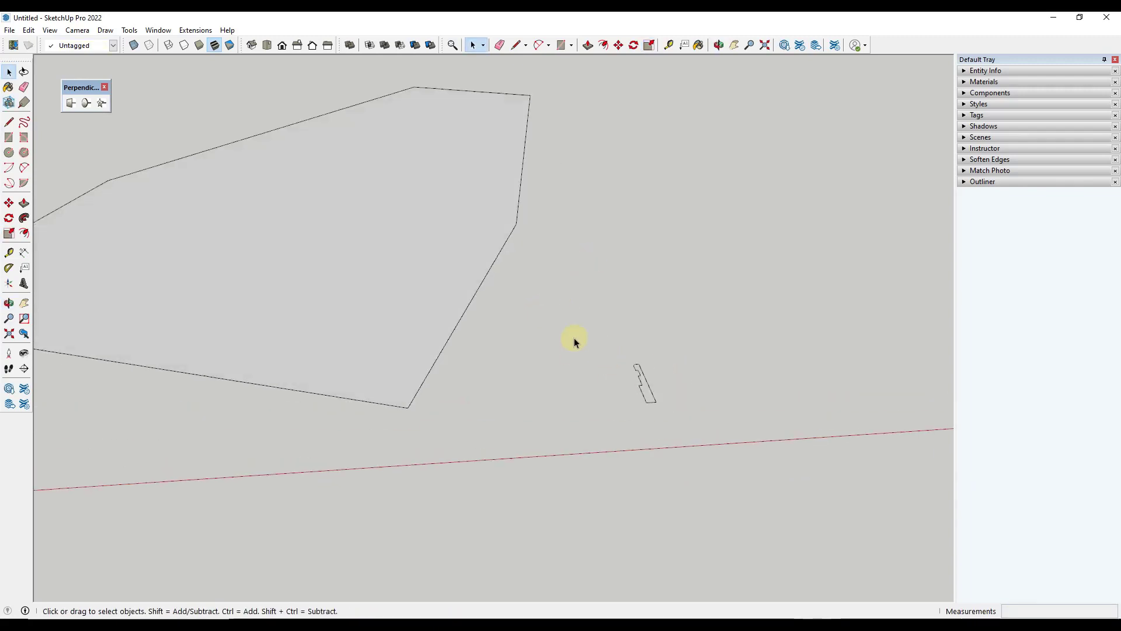
pyautogui.moveTo(574, 331); pyautogui.dragTo(662, 420)
pyautogui.press('m')
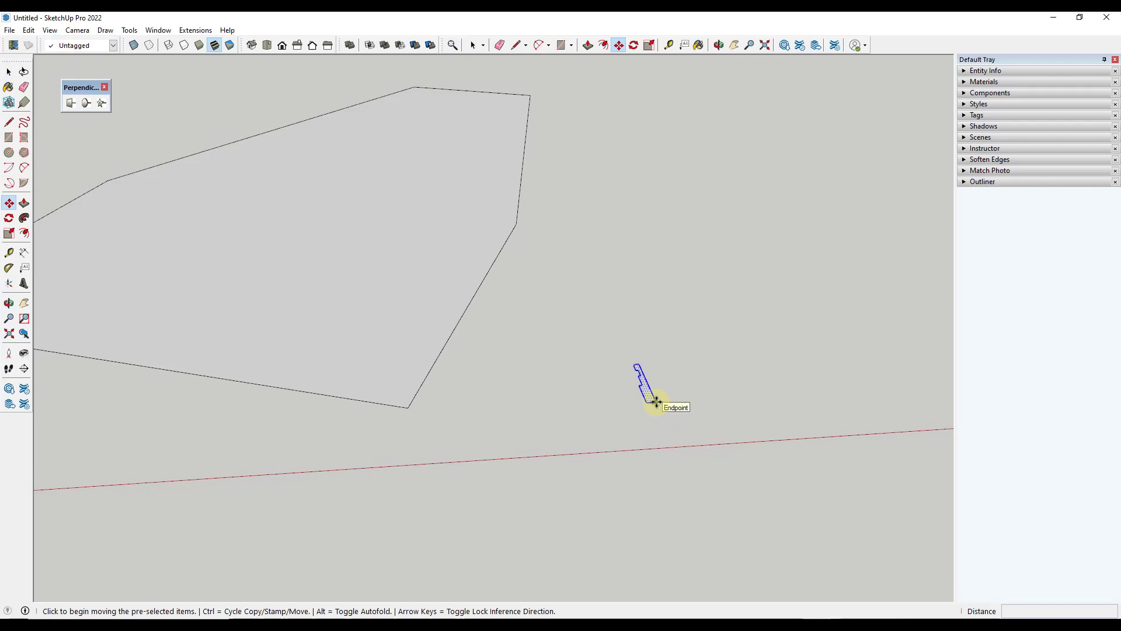
pyautogui.click(656, 401)
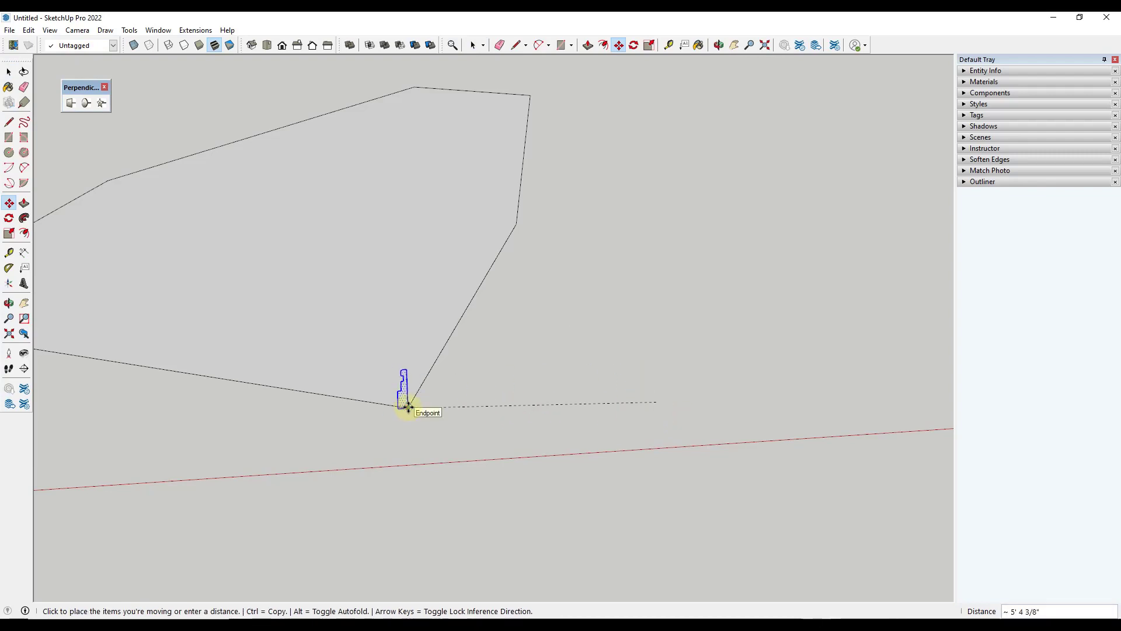
pyautogui.press('space')
# - Apply the selected moulding profile as a perpendicular custom face on the polygon's short front edge facing the profile
pyautogui.moveTo(580, 247); pyautogui.dragTo(378, 184, button='middle')
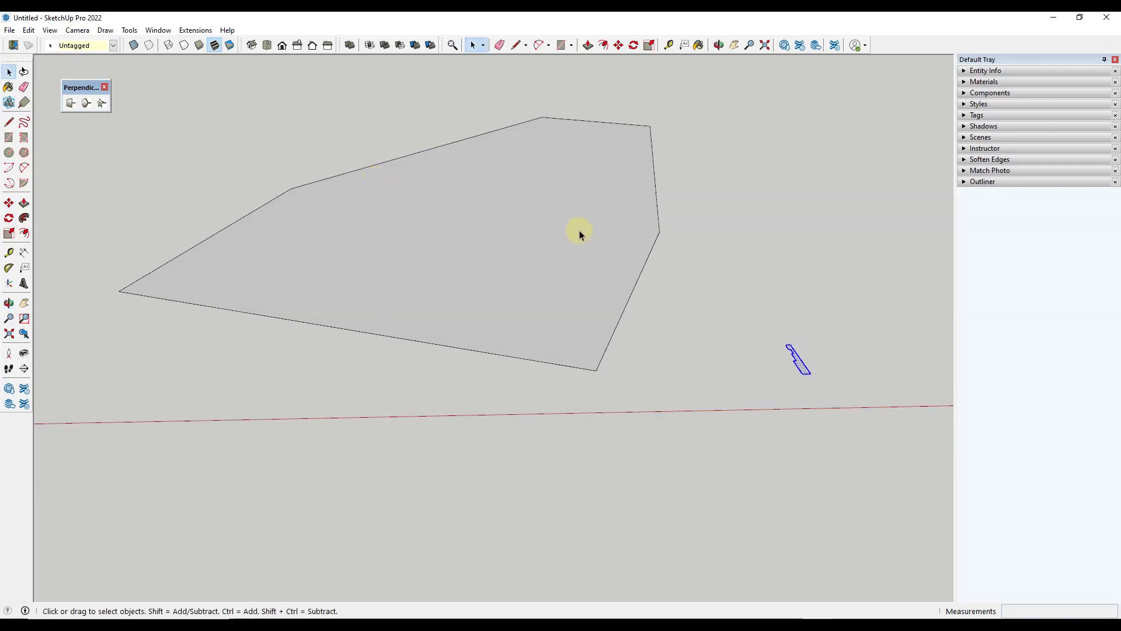
pyautogui.moveTo(766, 275); pyautogui.dragTo(617, 250, button='middle')
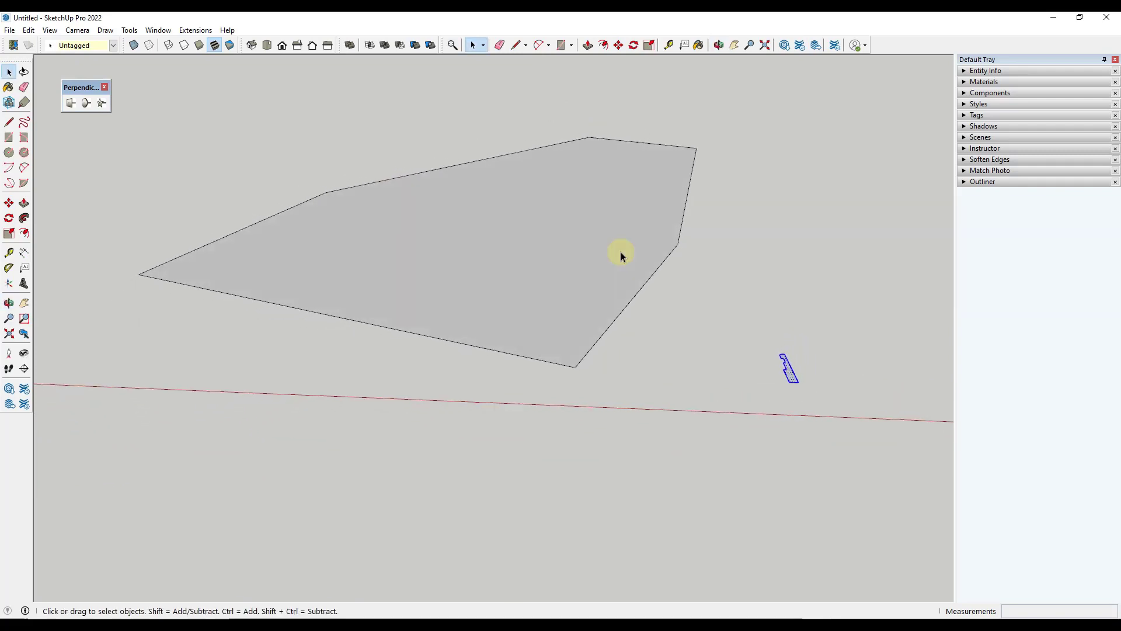
pyautogui.click(102, 104)
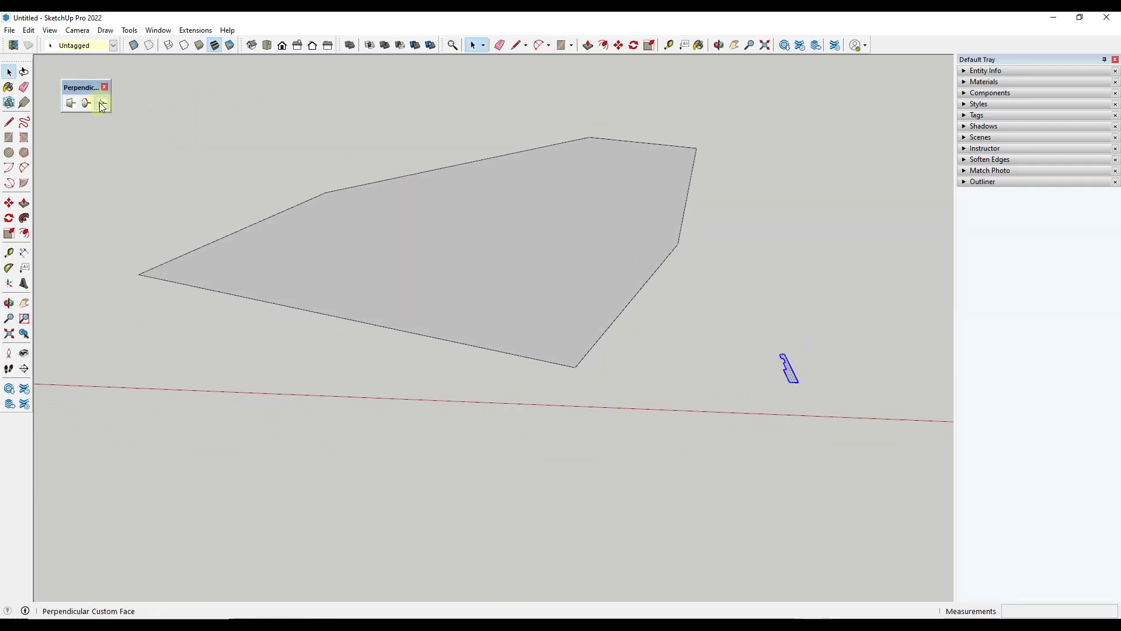
pyautogui.click(602, 335)
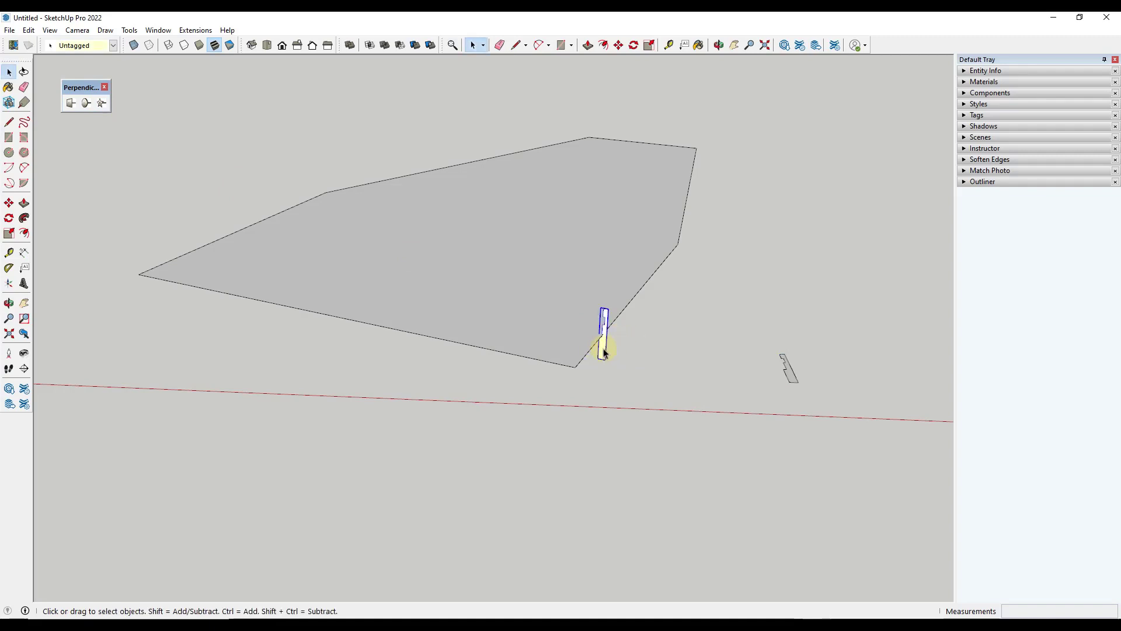
# - Move the perpendicular moulding face up so that its bottom sits on the polygon's edge
pyautogui.scroll(1, 607, 357)
pyautogui.press('m')
pyautogui.click(604, 358)
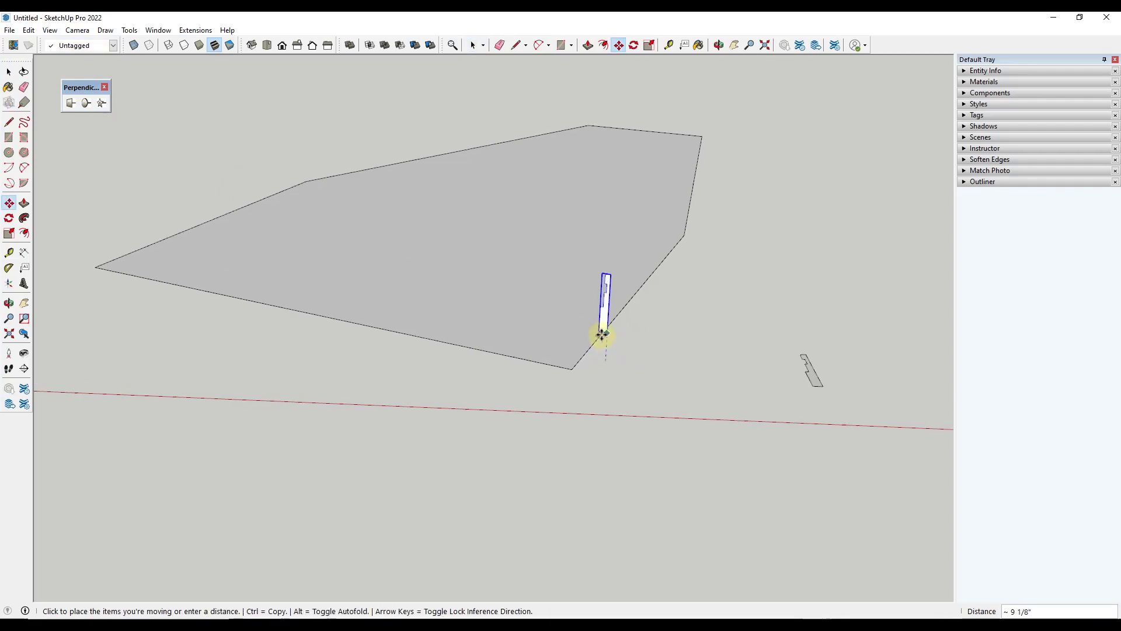
pyautogui.click(604, 326)
pyautogui.press('space')
pyautogui.scroll(-2, 638, 266)
# - Select the polygon face as the path and extrude the moulding profile around its perimeter with Follow Me inside the profile's group
pyautogui.click(566, 224)
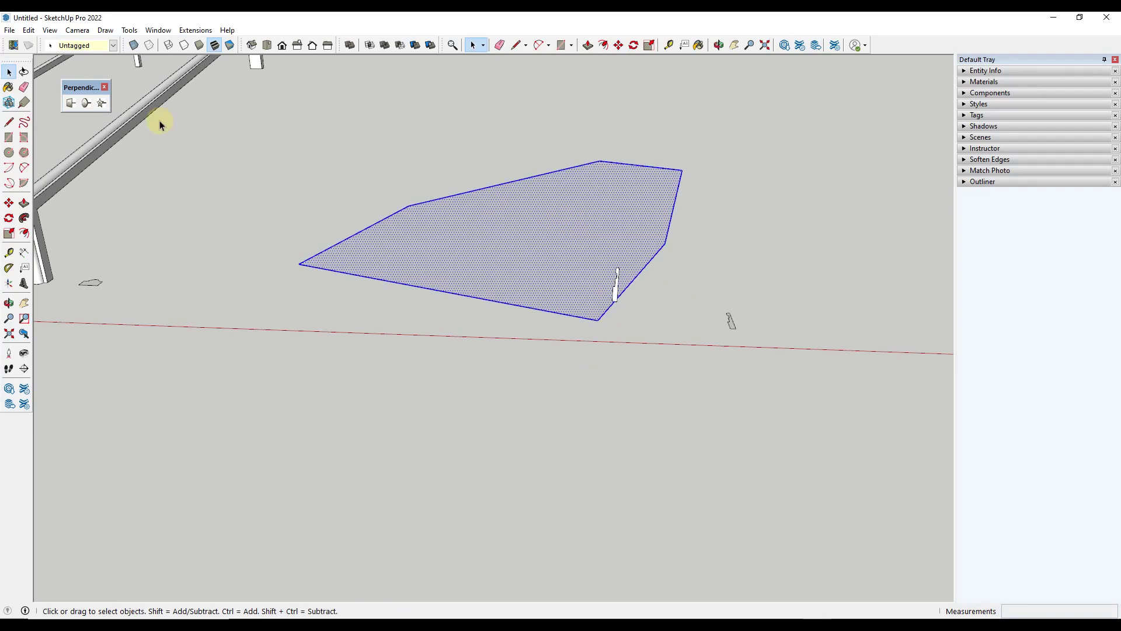
pyautogui.click(24, 218)
pyautogui.scroll(3, 566, 275)
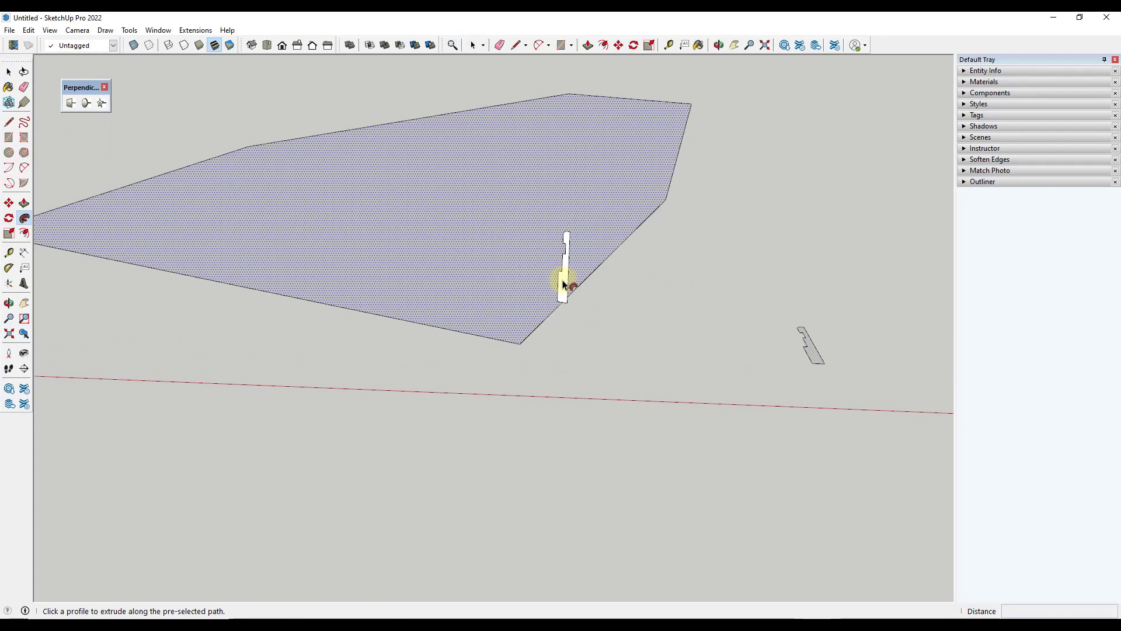
pyautogui.rightClick(564, 281)
pyautogui.click(599, 343)
pyautogui.scroll(-3, 560, 321)
pyautogui.click(565, 290)
pyautogui.press('space')
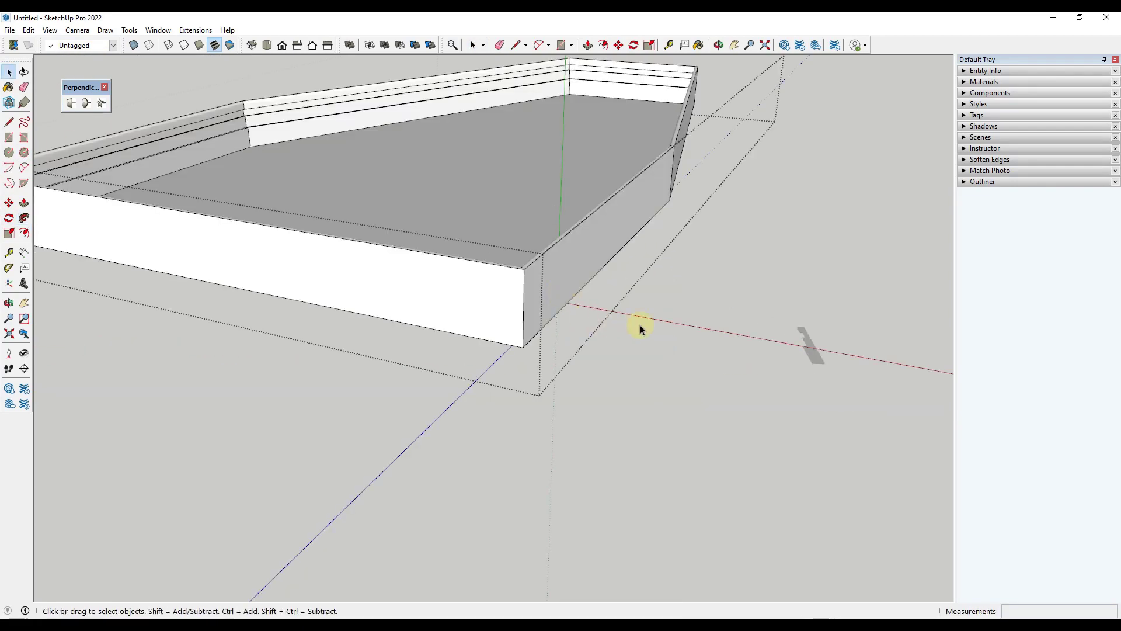
pyautogui.scroll(-1, 641, 323)
pyautogui.moveTo(640, 315); pyautogui.dragTo(498, 198, button='middle')
pyautogui.scroll(4, 517, 285)
pyautogui.scroll(-4, 529, 284)
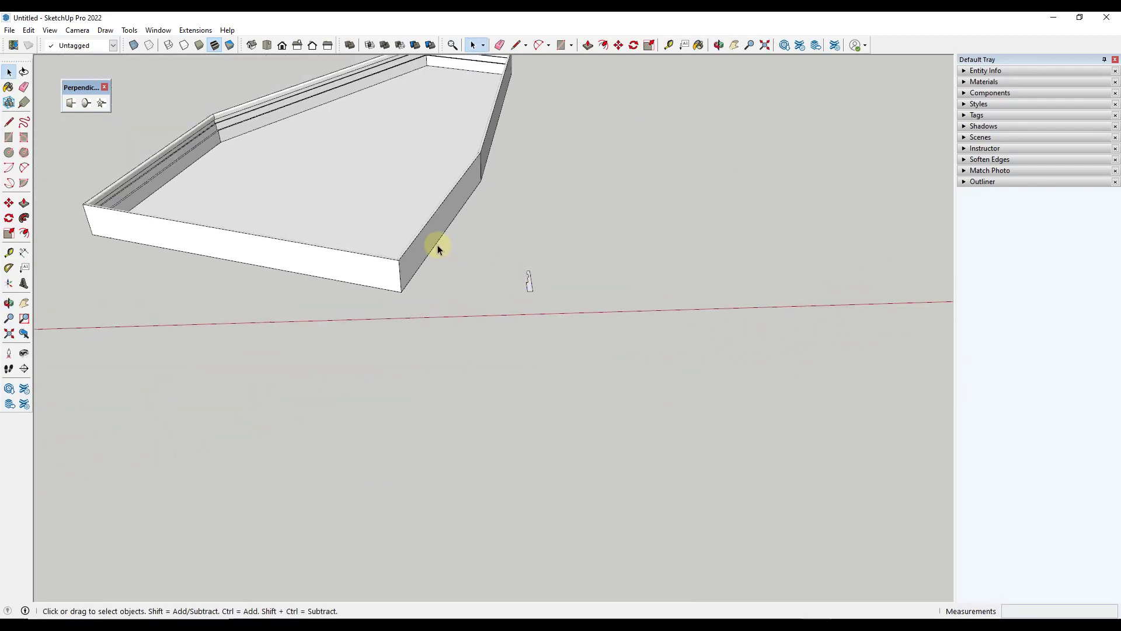